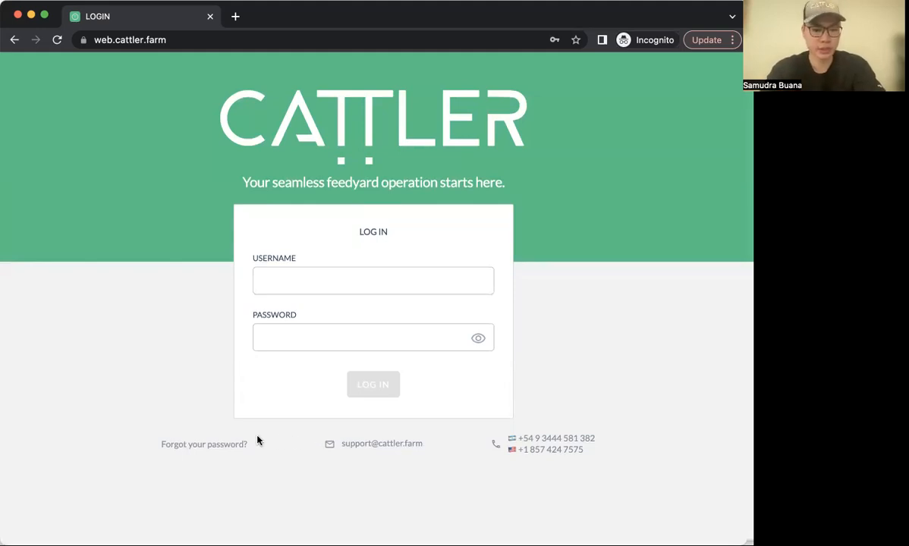
View the password recovery form from the login page, return to the login form and close that page
{"action": "left_click", "coordinate": [223, 447]}
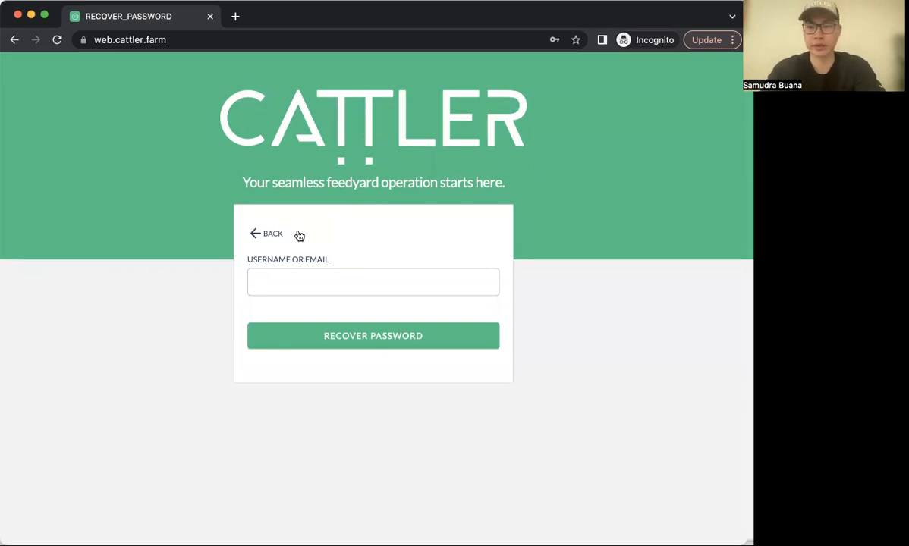
{"action": "left_click", "coordinate": [269, 234]}
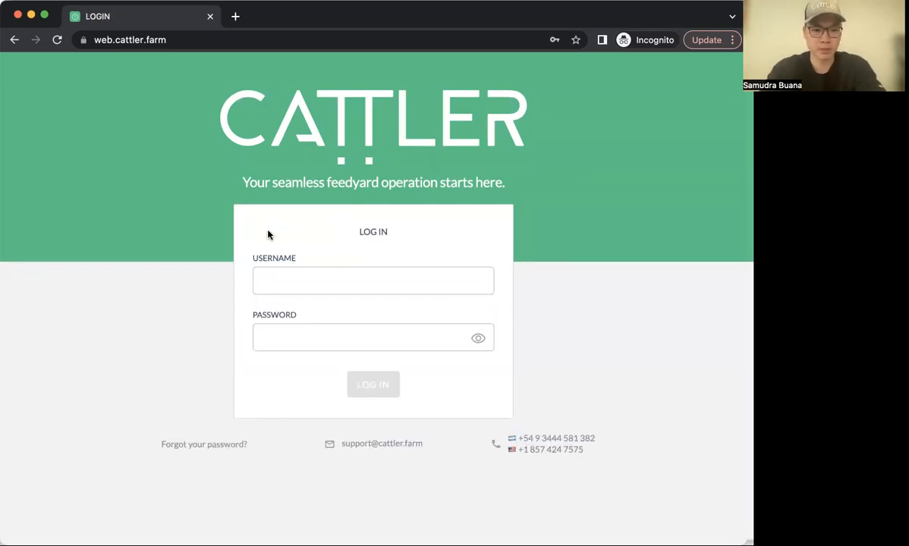
{"action": "left_click", "coordinate": [211, 18]}
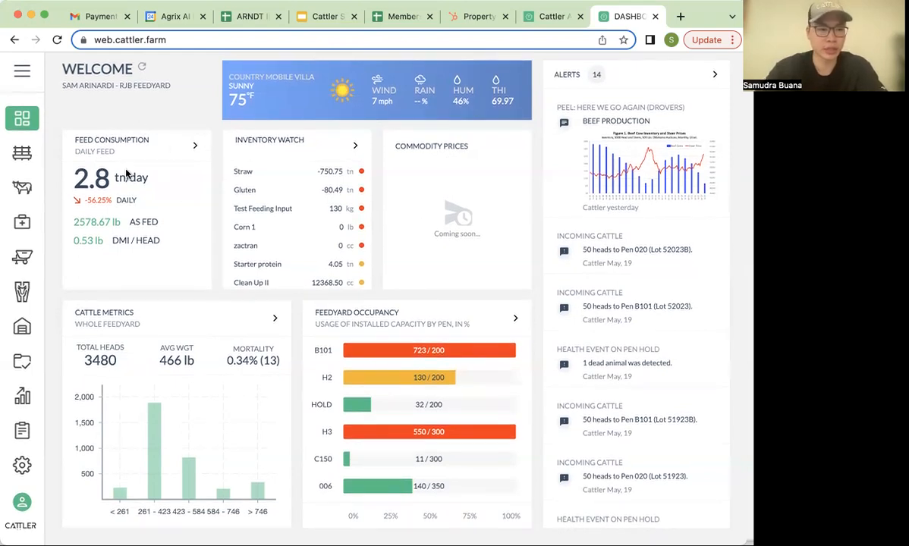
Open the cattle inventory's list of lots and view the blank incoming cattle form
{"action": "left_click", "coordinate": [25, 188]}
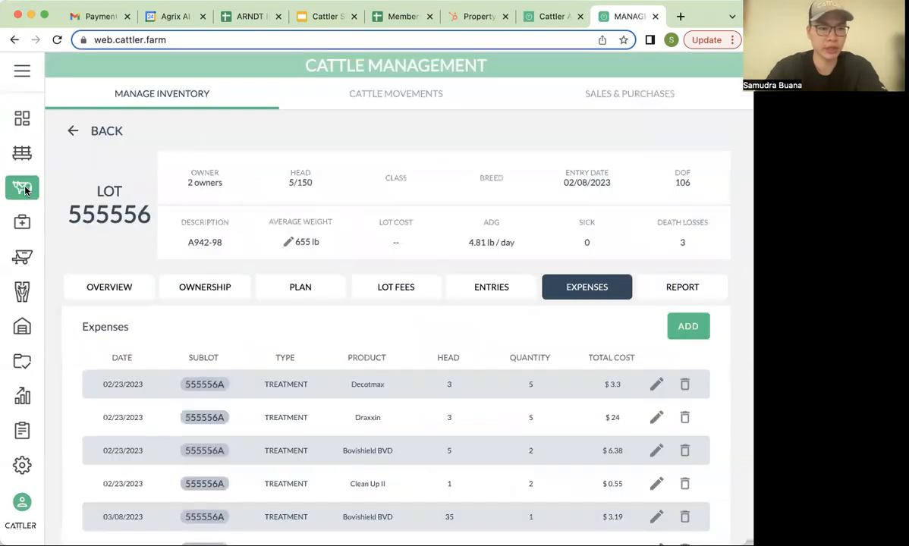
{"action": "left_click", "coordinate": [82, 131]}
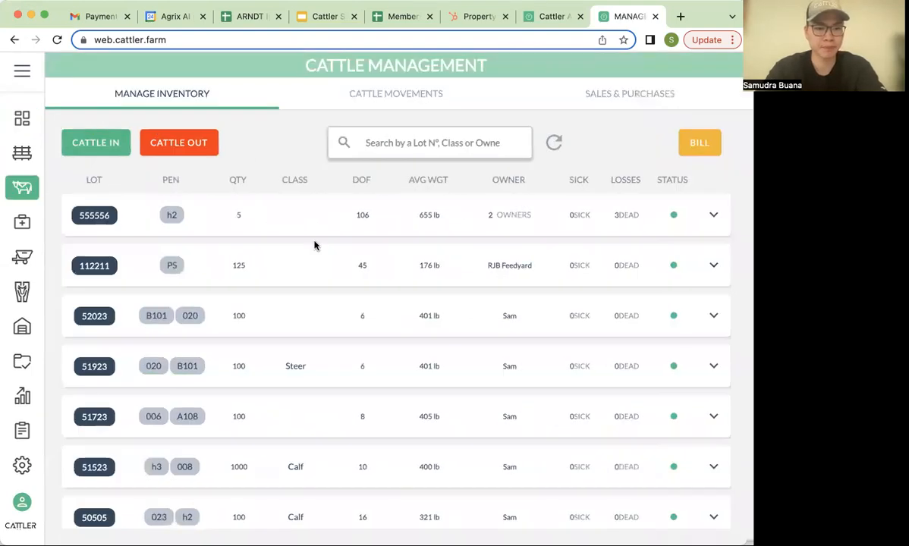
{"action": "scroll", "coordinate": [315, 264], "scroll_direction": "down", "scroll_amount": 1}
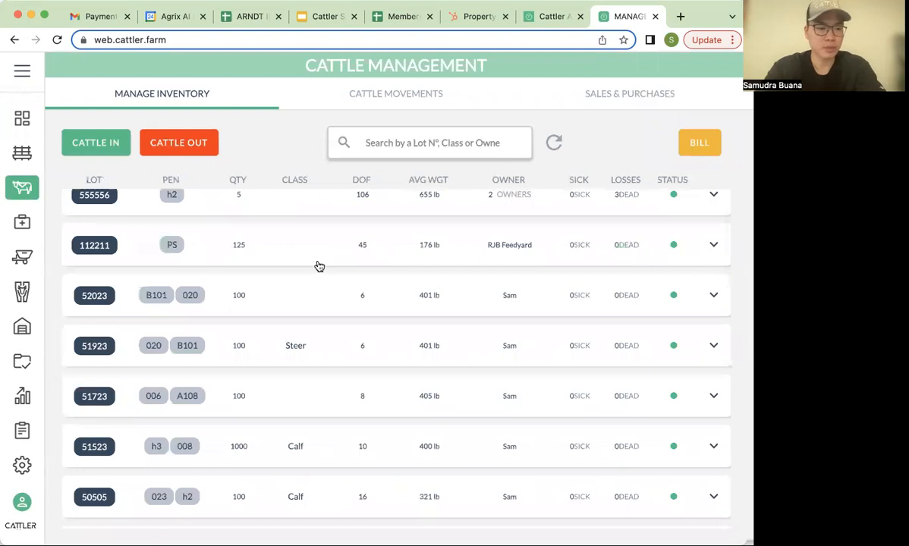
{"action": "scroll", "coordinate": [234, 282], "scroll_direction": "up", "scroll_amount": 1}
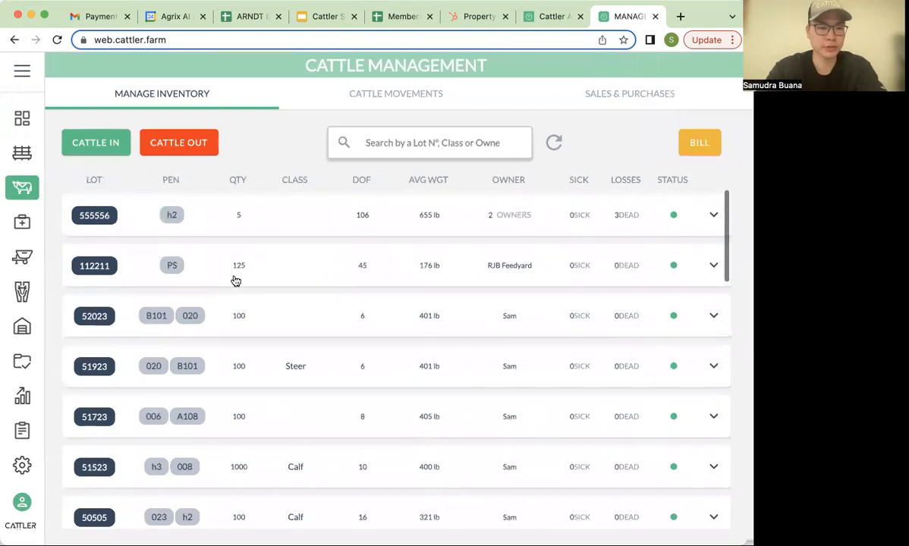
{"action": "left_click", "coordinate": [96, 144]}
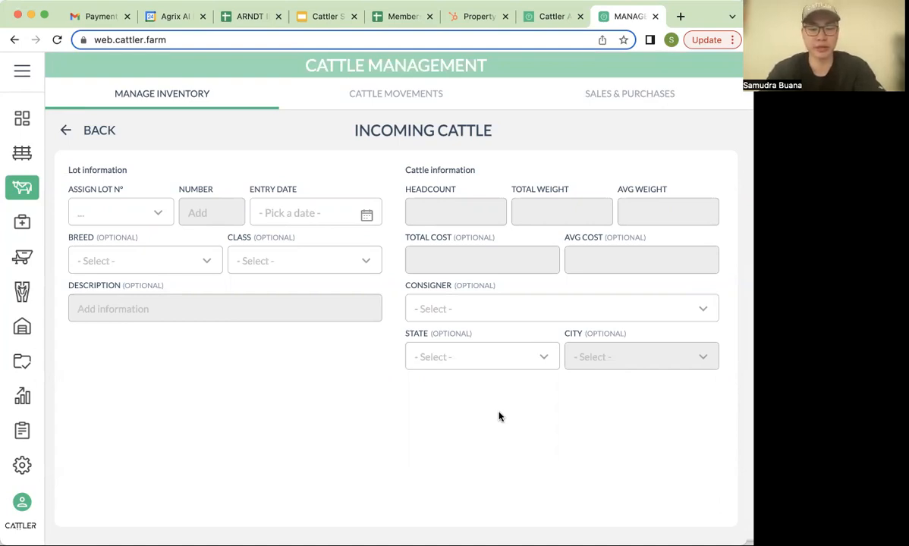
{"action": "left_click", "coordinate": [101, 131]}
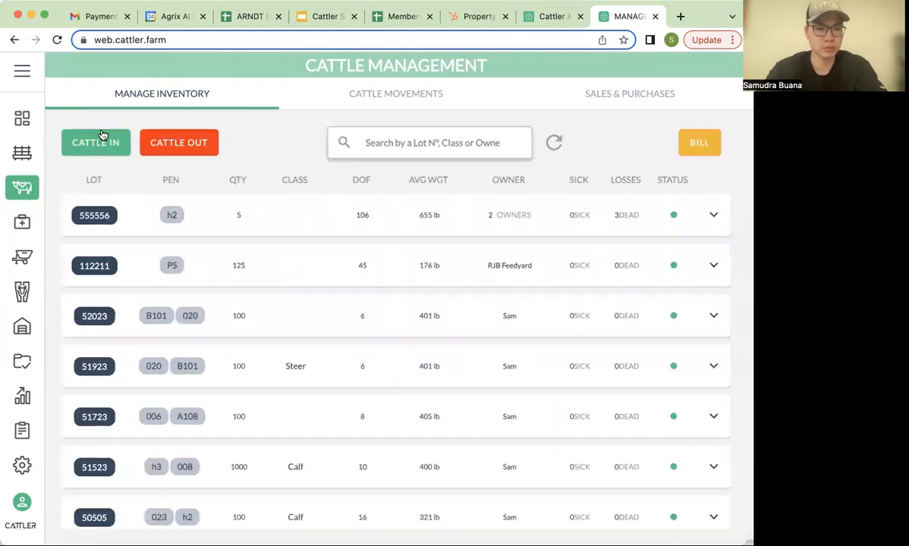
Open lot 555556 from the inventory and examine the individual animals in sublot 555556A
{"action": "left_click", "coordinate": [181, 228]}
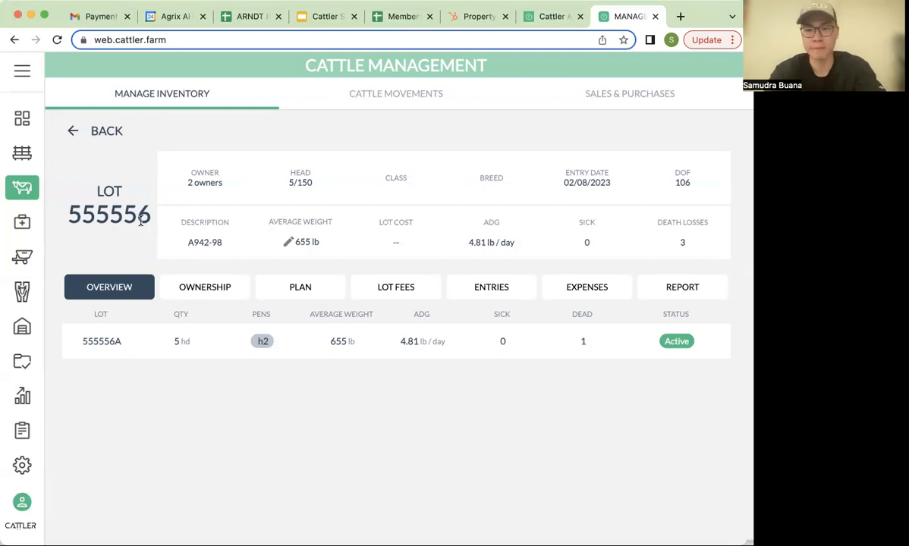
{"action": "left_click", "coordinate": [94, 137]}
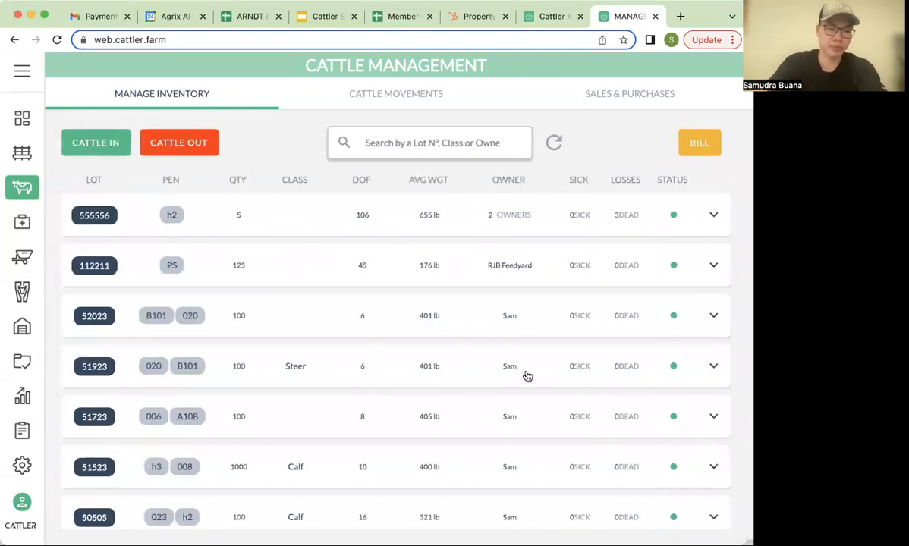
{"action": "left_click", "coordinate": [571, 220]}
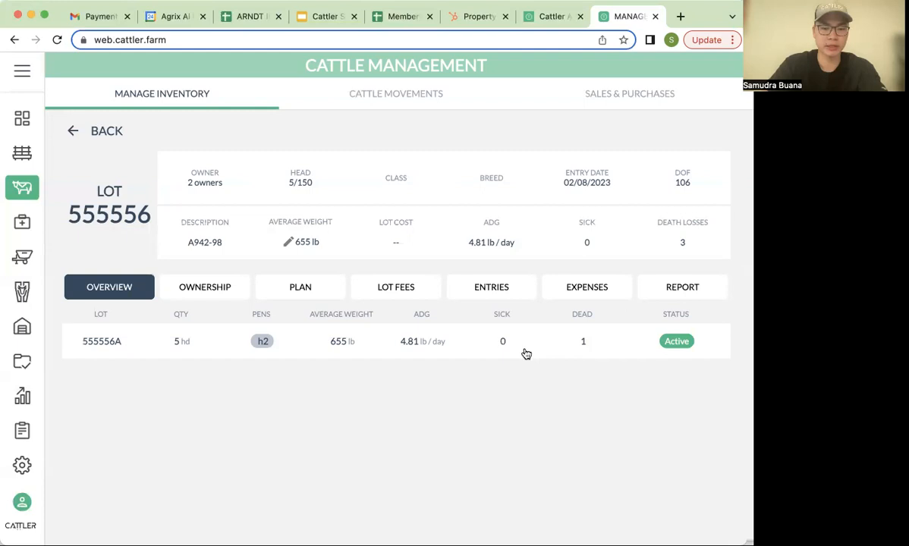
{"action": "left_click", "coordinate": [526, 351]}
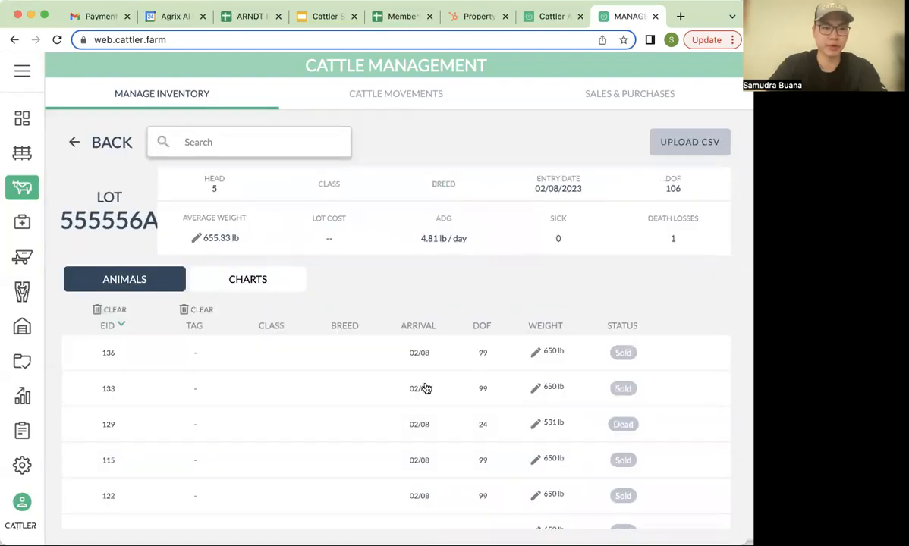
{"action": "scroll", "coordinate": [427, 387], "scroll_direction": "down", "scroll_amount": 1}
{"action": "scroll", "coordinate": [426, 388], "scroll_direction": "up", "scroll_amount": 1}
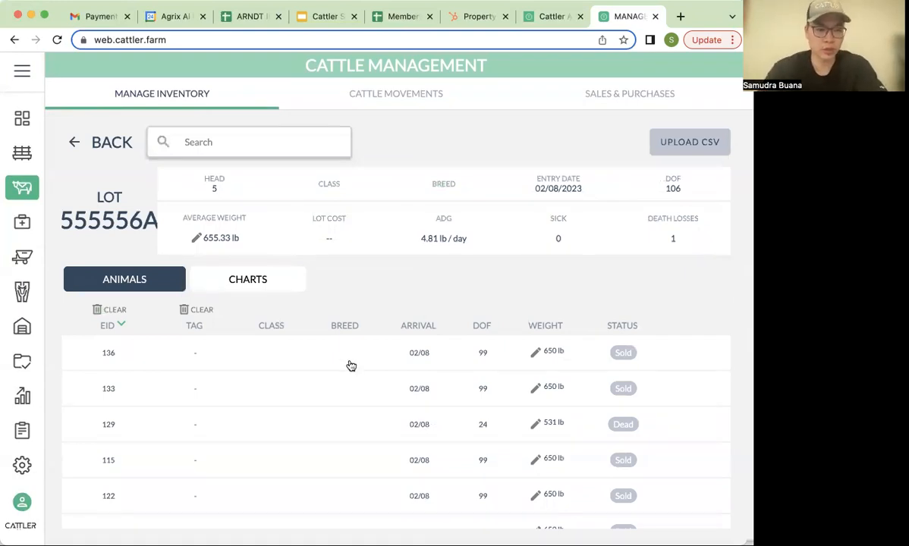
{"action": "left_click", "coordinate": [201, 239]}
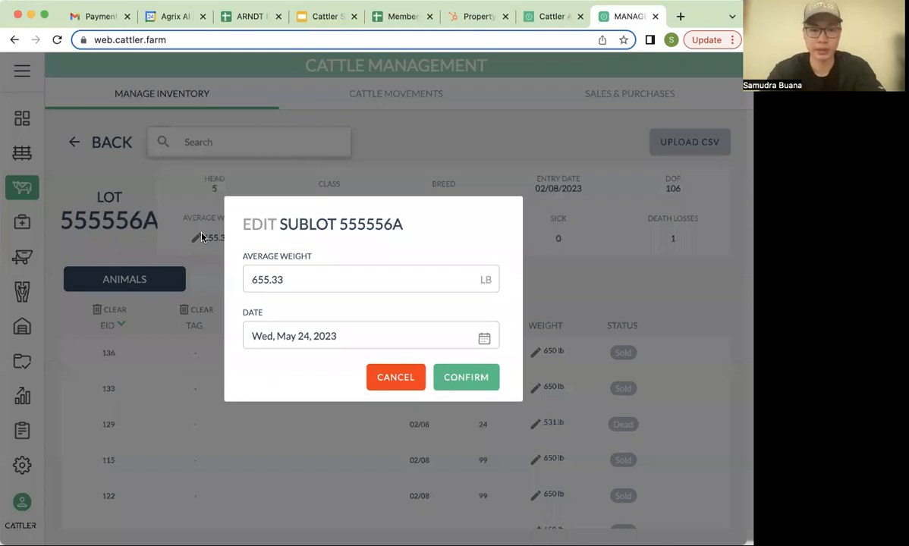
{"action": "left_click", "coordinate": [413, 335]}
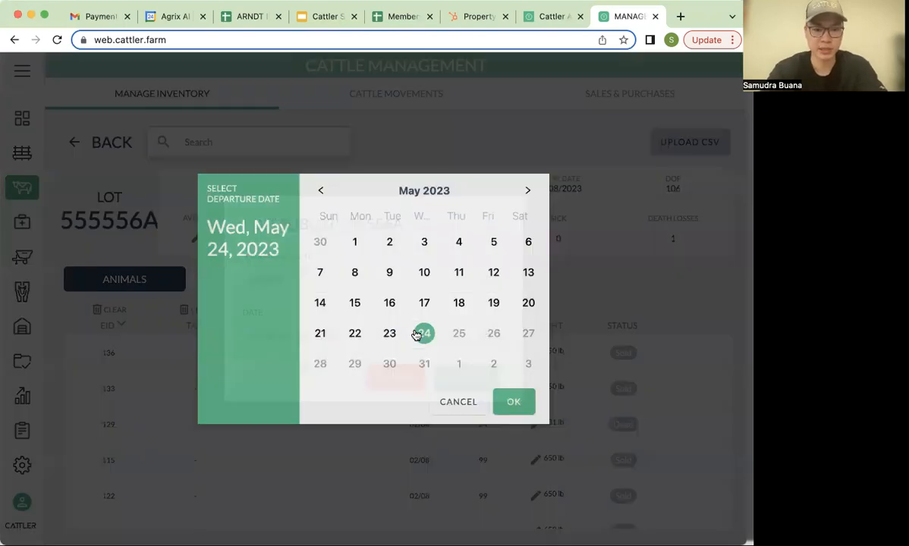
{"action": "left_click", "coordinate": [424, 274]}
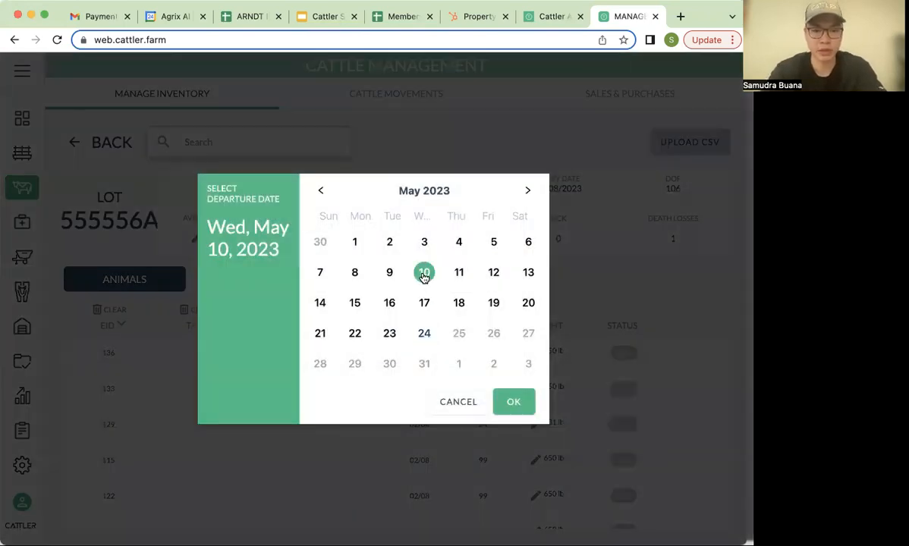
{"action": "left_click", "coordinate": [518, 407]}
{"action": "double_click", "coordinate": [271, 287]}
{"action": "type", "text": "600"}
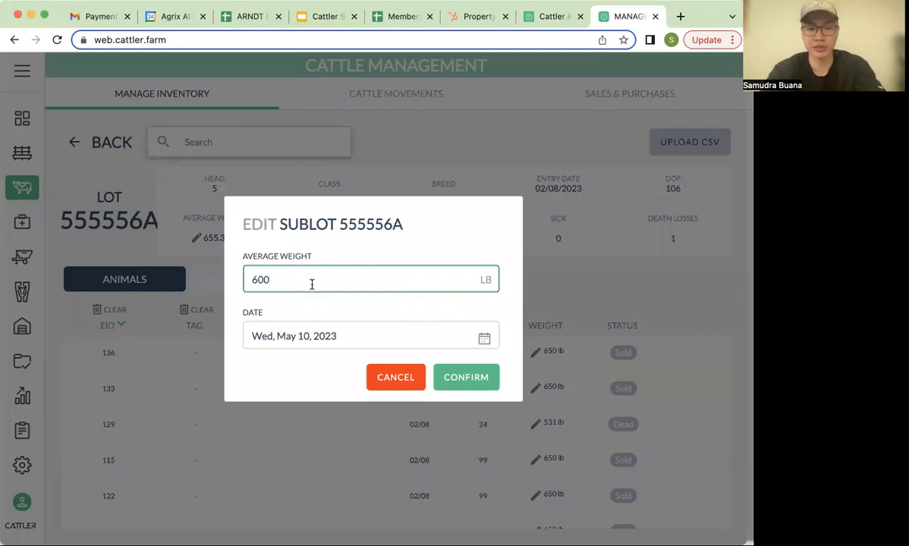
{"action": "left_click", "coordinate": [402, 379]}
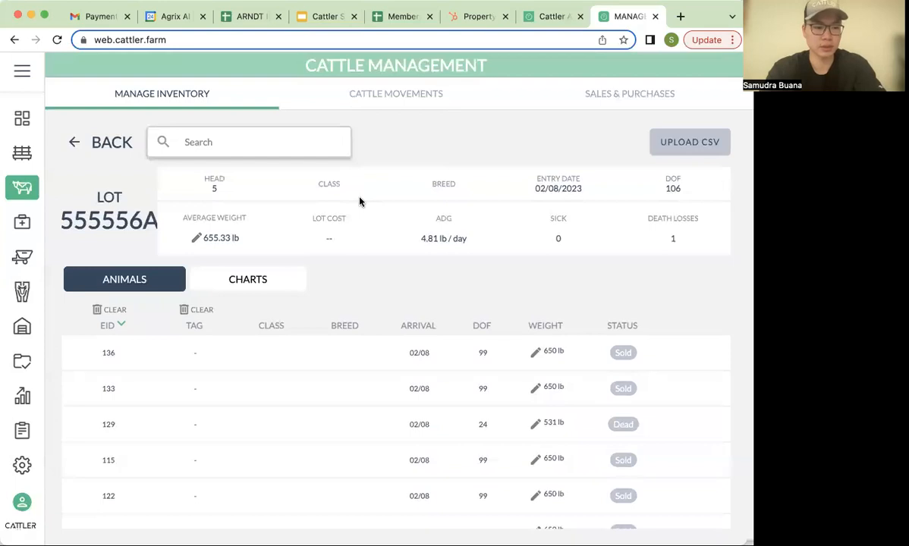
Return to lot 555556 and review its growth plan and lot fees
{"action": "left_click", "coordinate": [96, 142]}
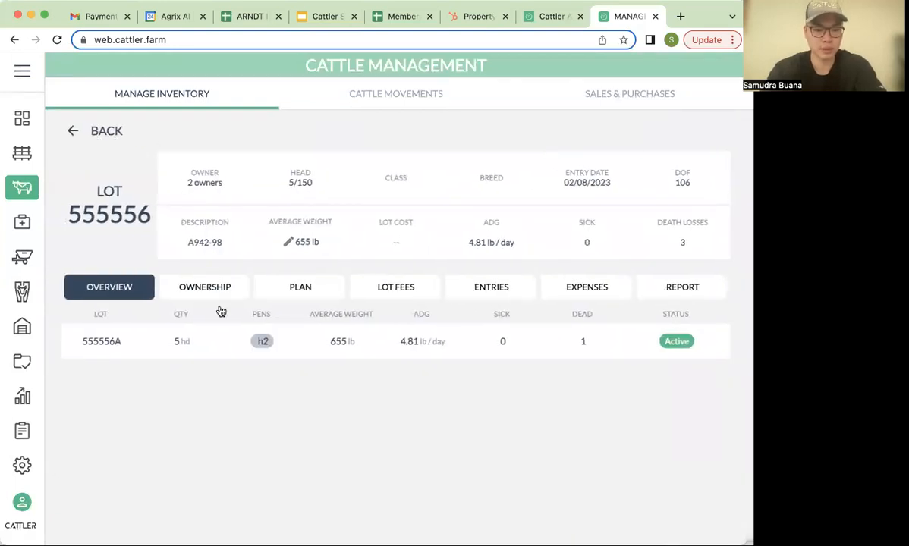
{"action": "left_click", "coordinate": [317, 296]}
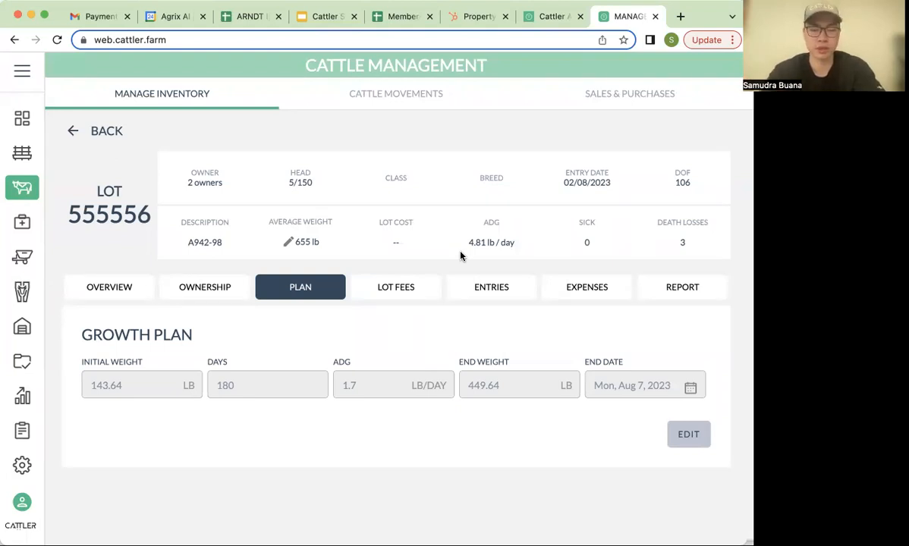
{"action": "left_click", "coordinate": [385, 290]}
{"action": "left_click", "coordinate": [342, 290]}
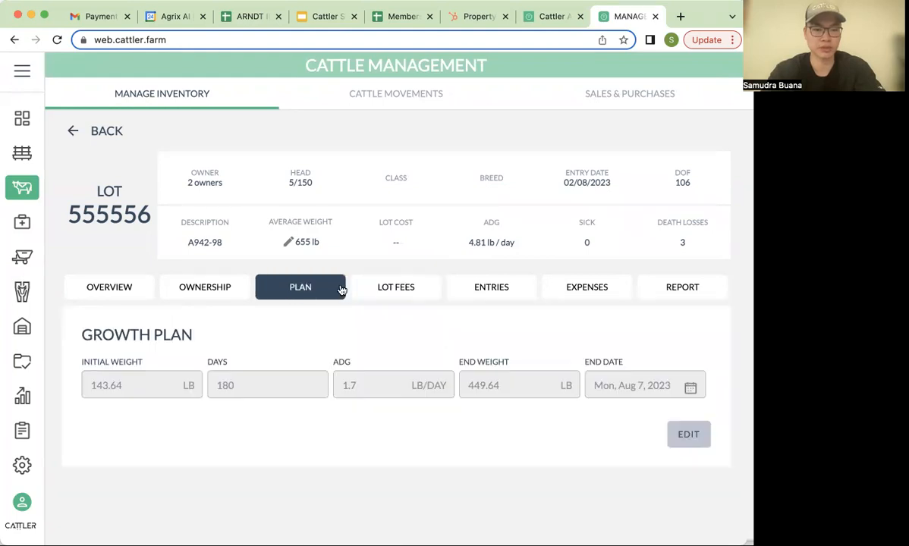
View the lot's entries and the details of the 05/17/2023 entry without changing them
{"action": "left_click", "coordinate": [498, 288]}
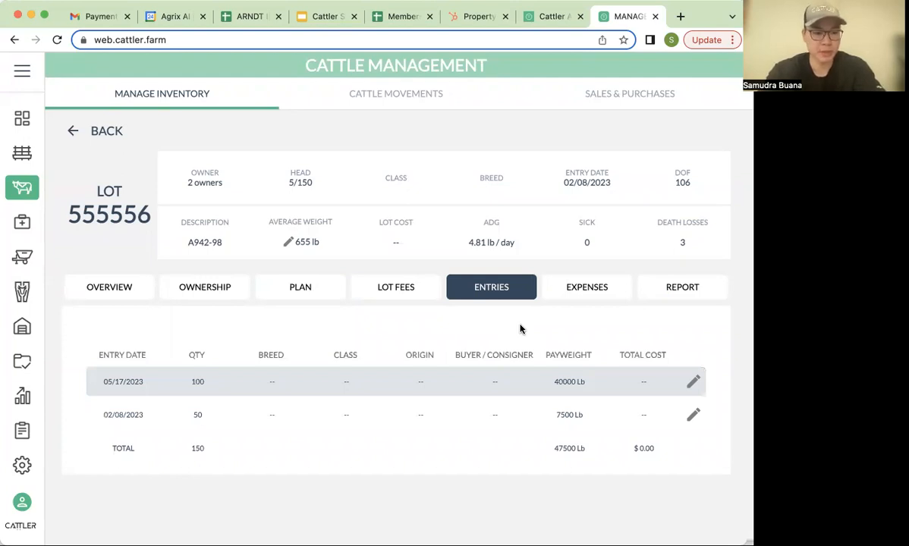
{"action": "left_click", "coordinate": [691, 383]}
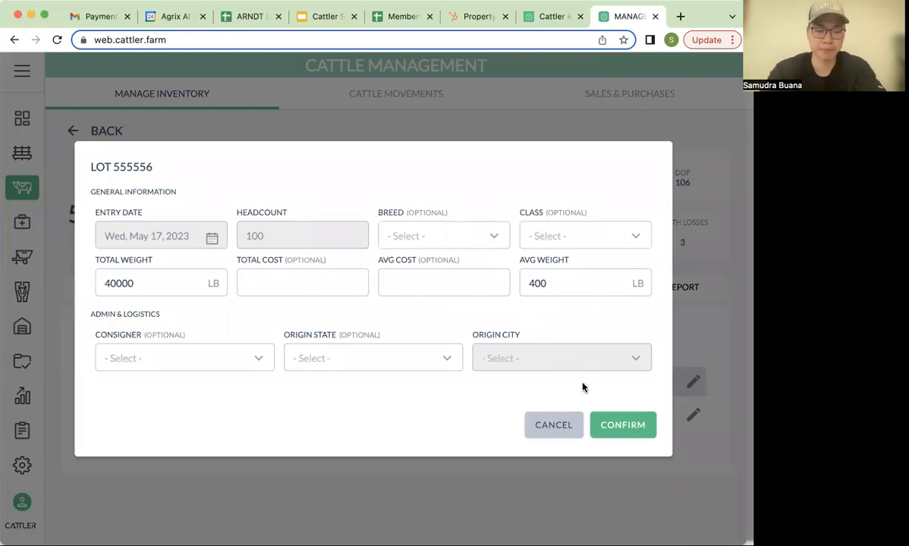
{"action": "left_click", "coordinate": [557, 427]}
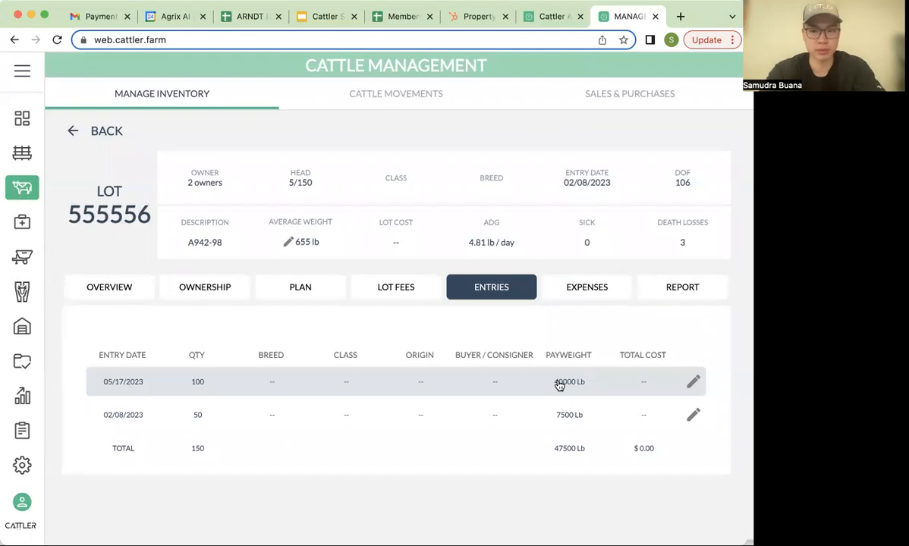
Open the list of expenses recorded for lot 555556
{"action": "left_click", "coordinate": [609, 292]}
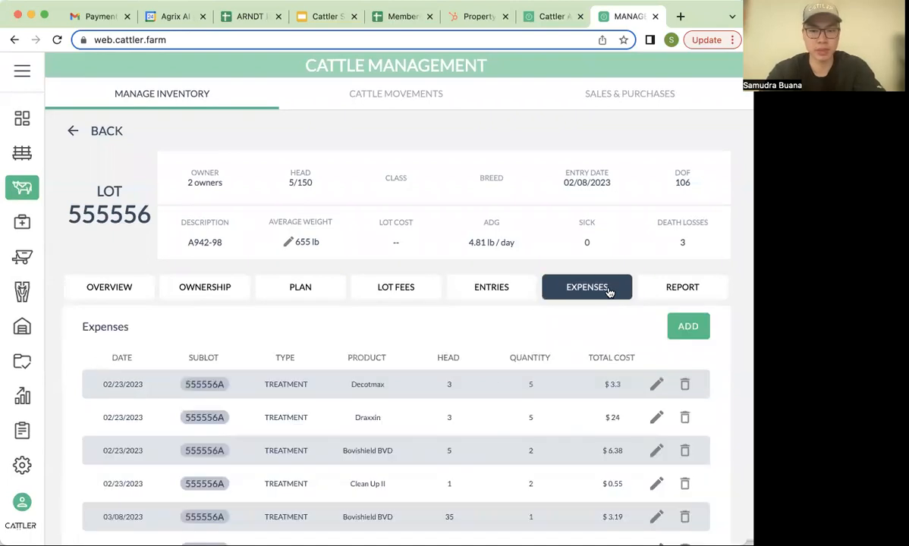
{"action": "scroll", "coordinate": [573, 331], "scroll_direction": "down", "scroll_amount": 1}
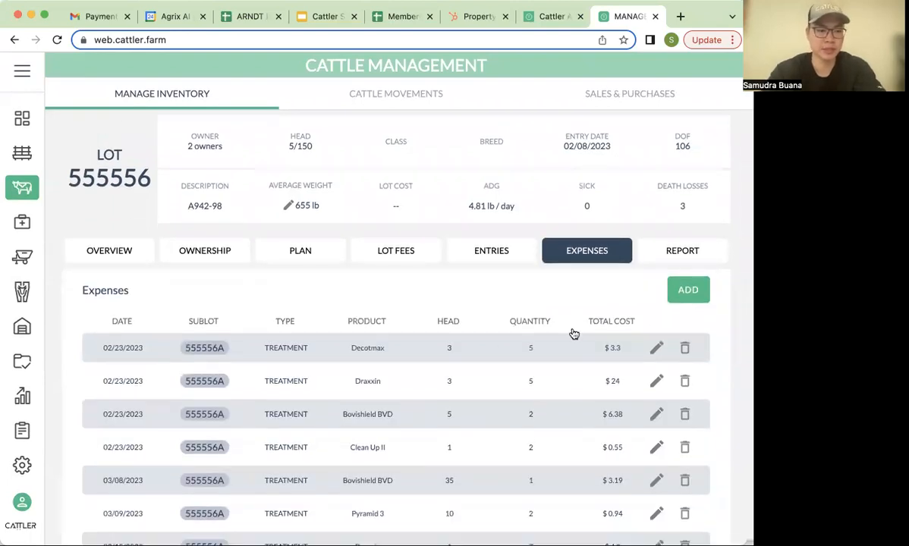
{"action": "scroll", "coordinate": [574, 334], "scroll_direction": "down", "scroll_amount": 1}
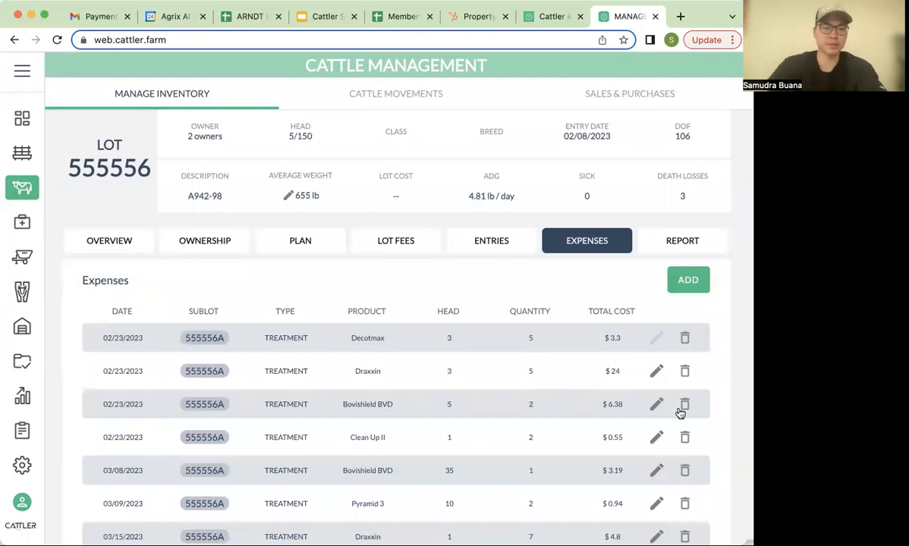
Edit the 02/23/2023 Decotmax treatment expense to 10 head and a total of 4 CC
{"action": "left_click", "coordinate": [654, 339]}
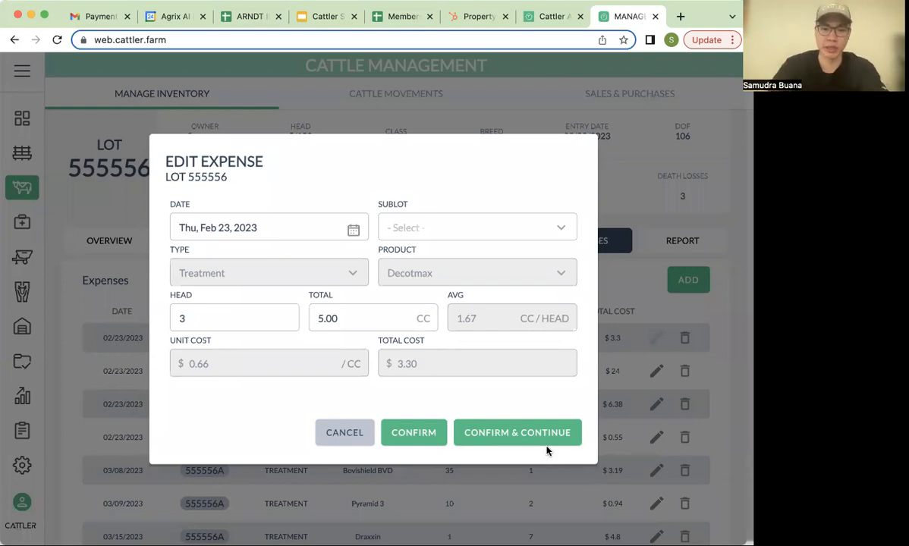
{"action": "left_click", "coordinate": [232, 313]}
{"action": "double_click", "coordinate": [233, 322]}
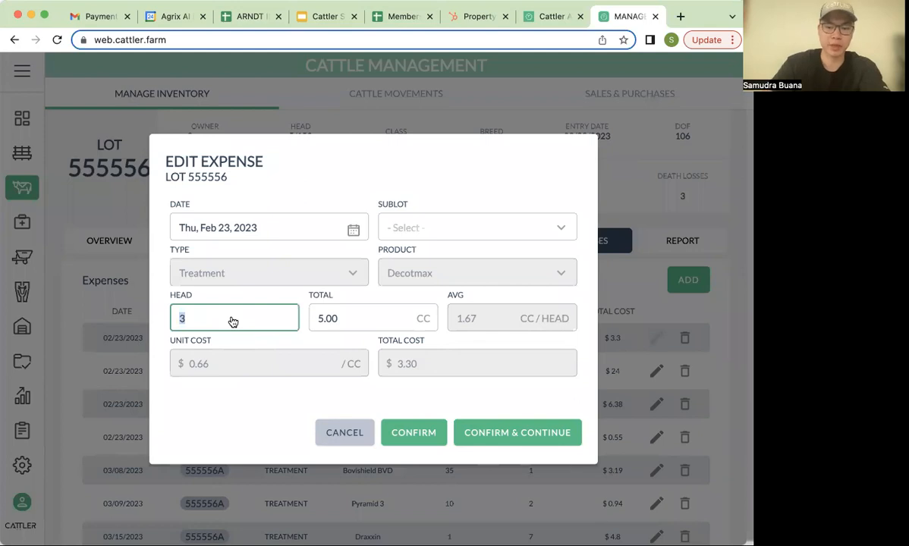
{"action": "key", "text": "BackSpace"}
{"action": "type", "text": "10"}
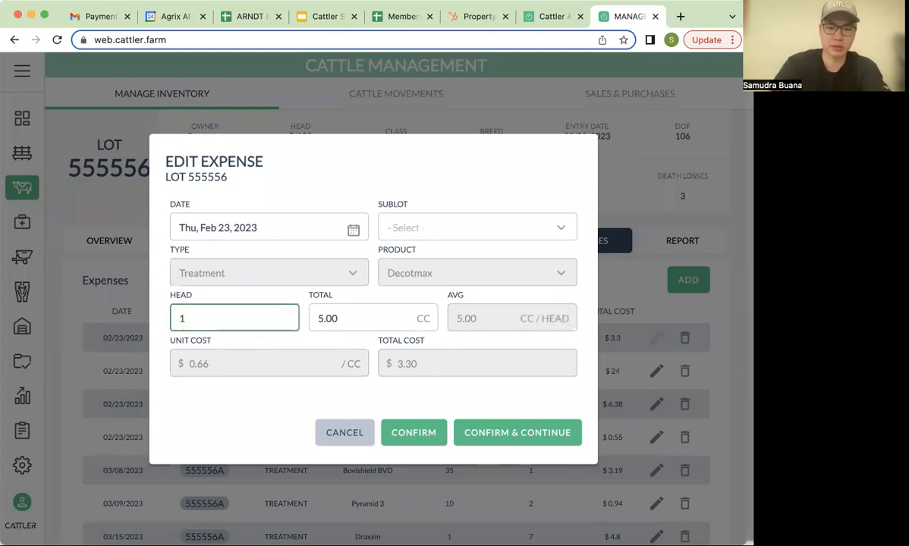
{"action": "left_click", "coordinate": [345, 321]}
{"action": "type", "text": "4"}
Assign the Decotmax expense to sublot 555556A (P. h2), save the changes and close the expense form
{"action": "left_click", "coordinate": [477, 436]}
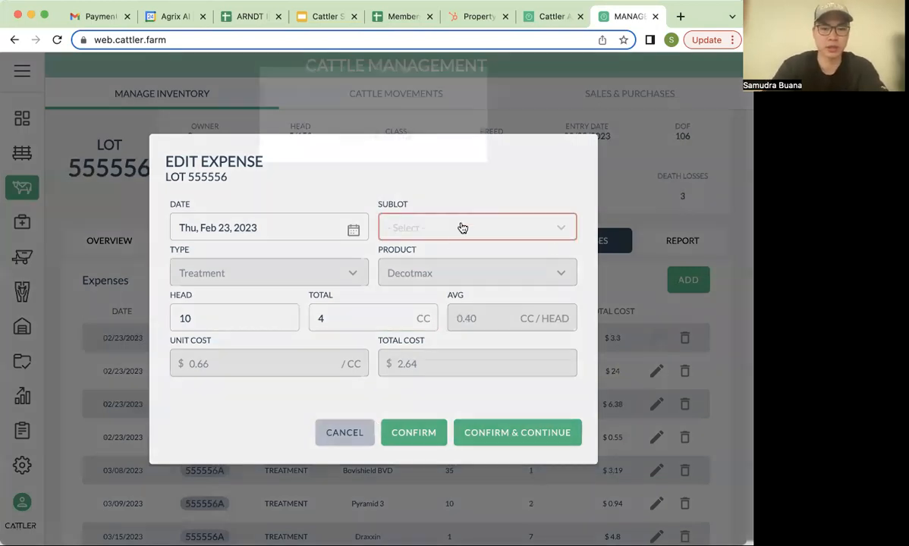
{"action": "left_click", "coordinate": [462, 227]}
{"action": "left_click", "coordinate": [399, 144]}
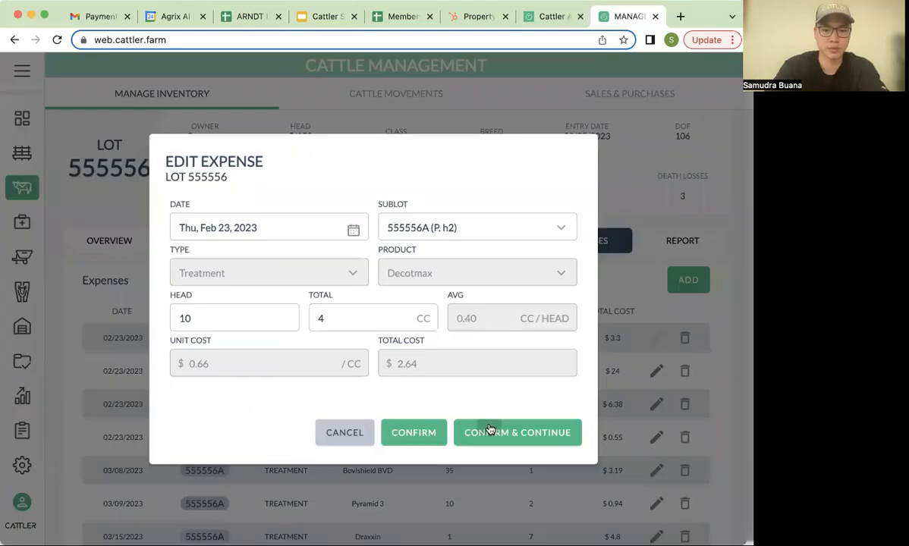
{"action": "left_click", "coordinate": [489, 431]}
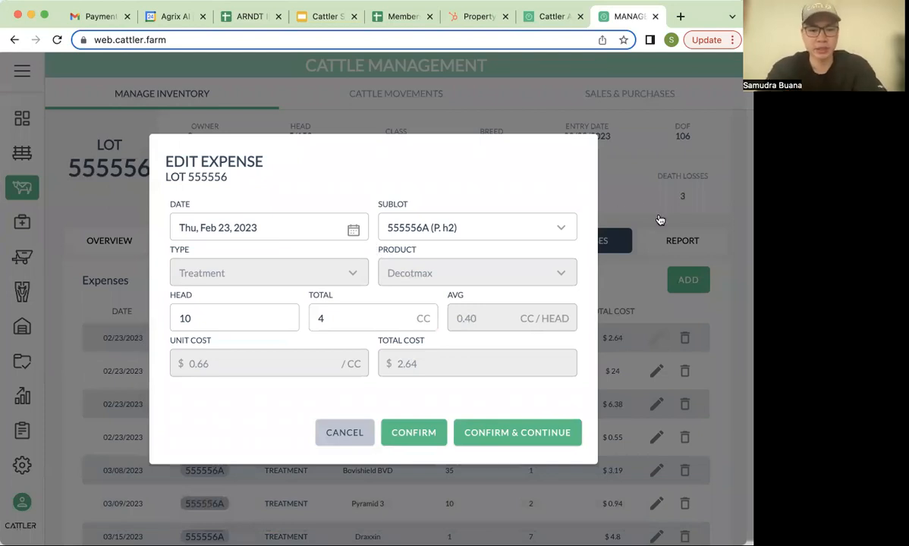
{"action": "left_click", "coordinate": [345, 434]}
{"action": "scroll", "coordinate": [402, 412], "scroll_direction": "down", "scroll_amount": 2}
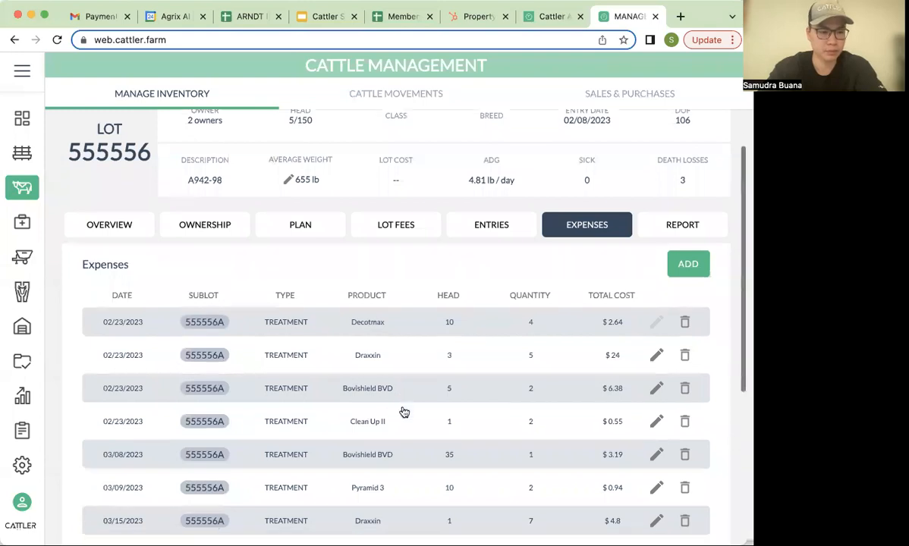
Return from lot 555556 to the cattle inventory and look through the list of lots
{"action": "scroll", "coordinate": [148, 162], "scroll_direction": "up", "scroll_amount": 3}
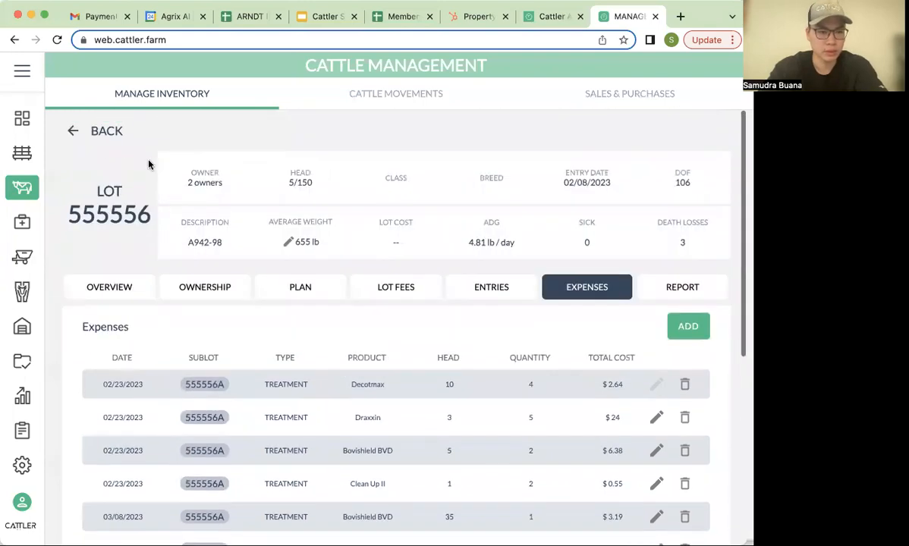
{"action": "left_click", "coordinate": [103, 128]}
{"action": "scroll", "coordinate": [268, 311], "scroll_direction": "down", "scroll_amount": 1}
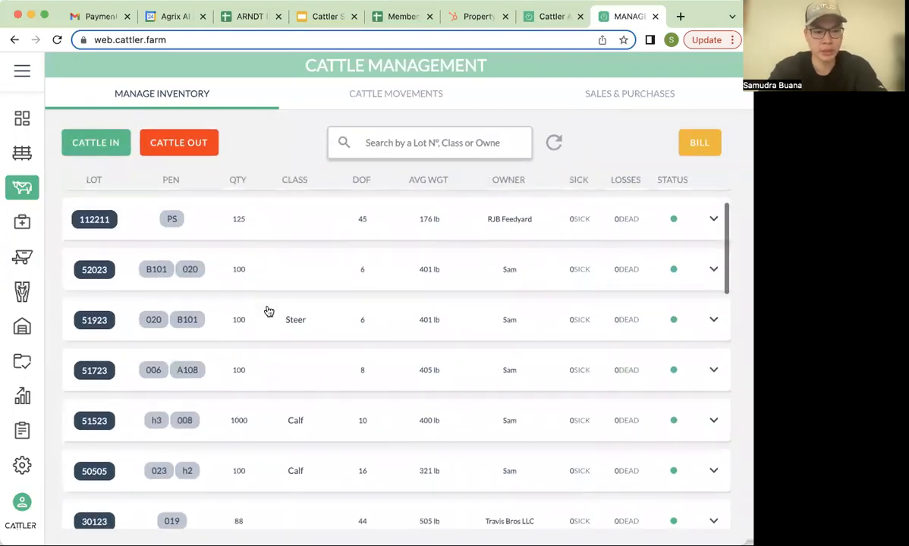
{"action": "scroll", "coordinate": [268, 311], "scroll_direction": "down", "scroll_amount": 1}
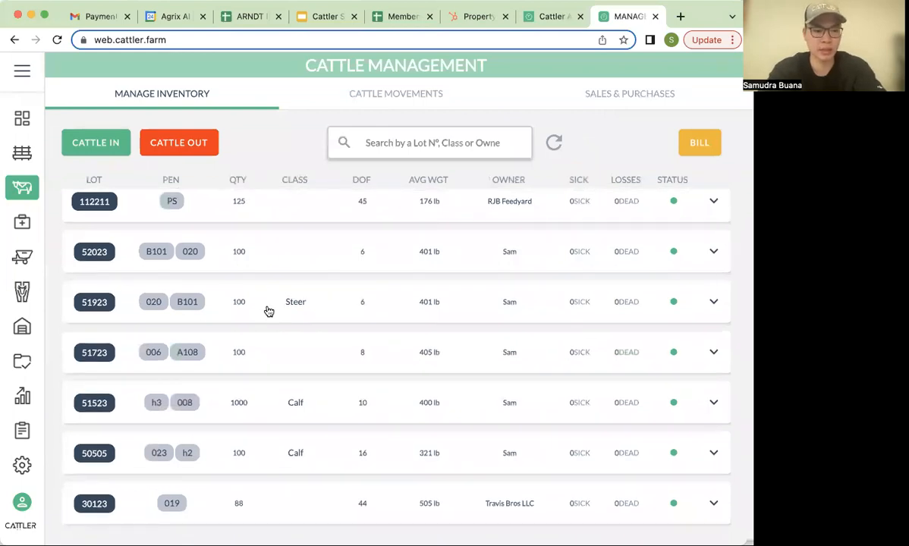
{"action": "scroll", "coordinate": [268, 311], "scroll_direction": "up", "scroll_amount": 2}
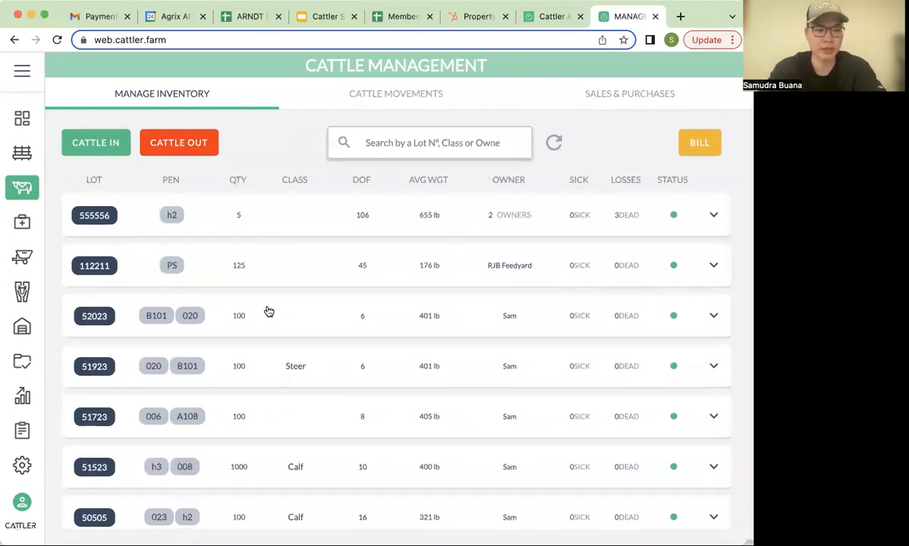
Open the feeding section's delivery plan for today and review the ration plan of pen B101
{"action": "left_click", "coordinate": [23, 258]}
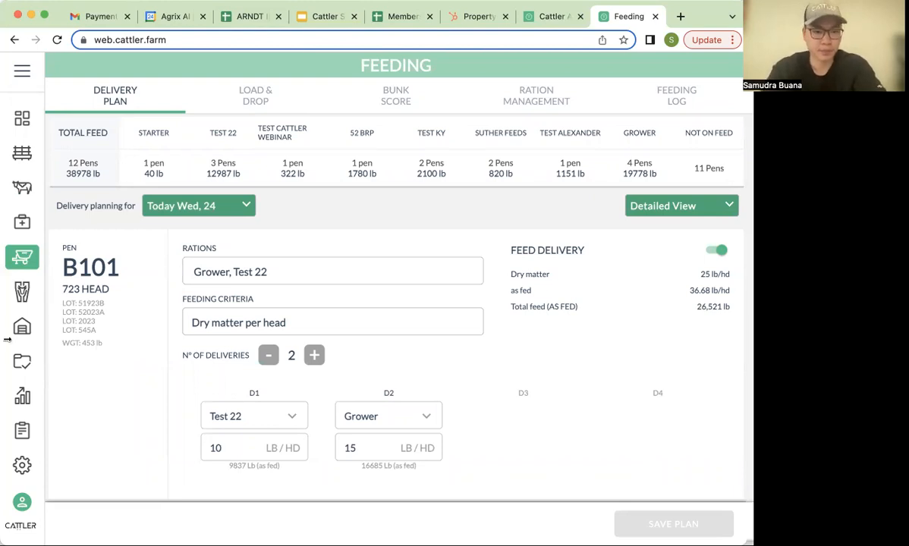
{"action": "scroll", "coordinate": [152, 352], "scroll_direction": "down", "scroll_amount": 2}
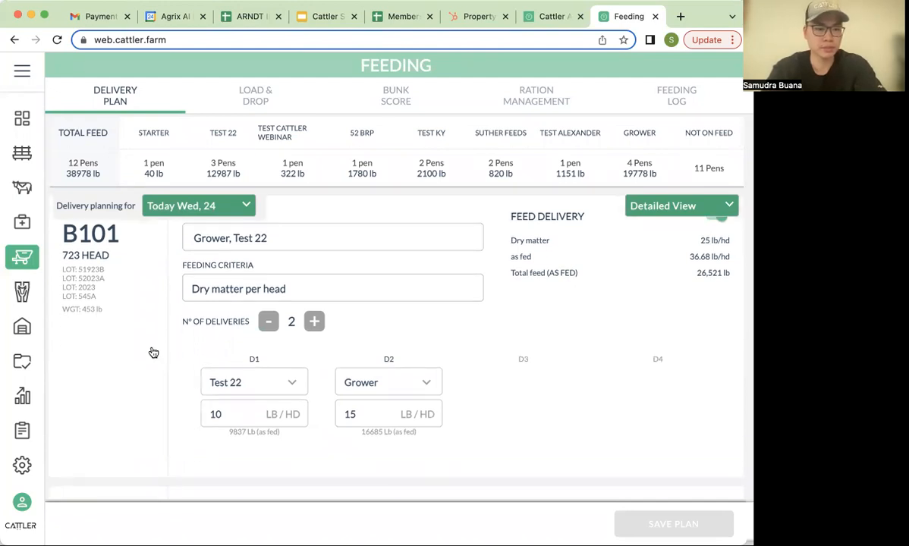
{"action": "scroll", "coordinate": [151, 351], "scroll_direction": "down", "scroll_amount": 2}
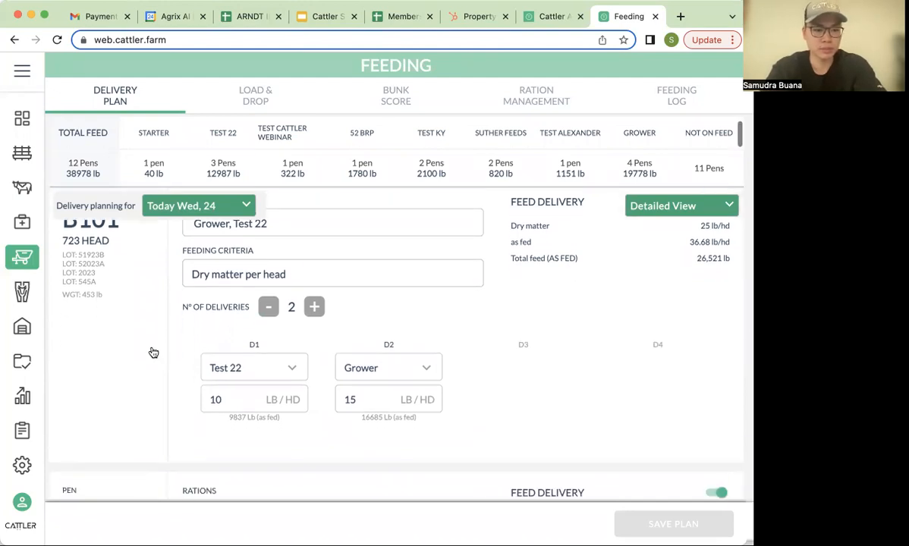
Open today's Load & Drop orders and look through the list of planned orders
{"action": "left_click", "coordinate": [257, 104]}
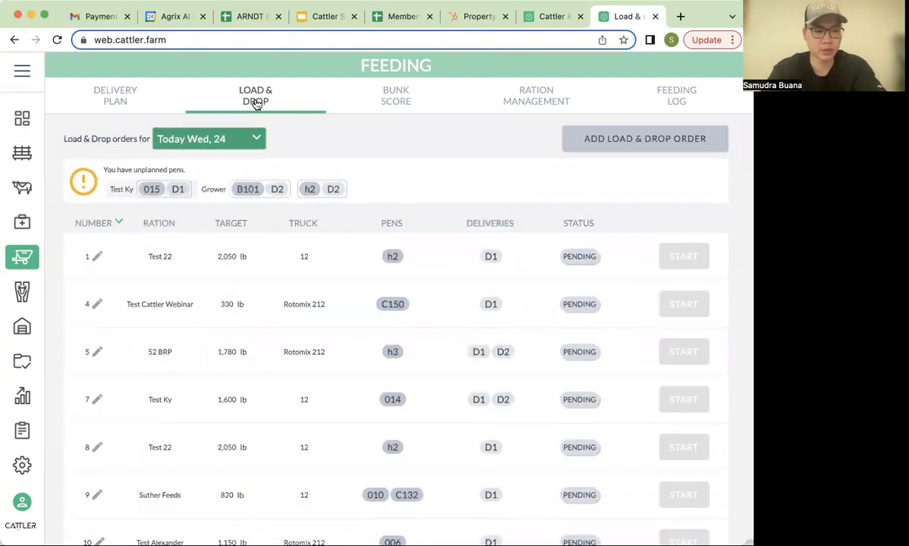
{"action": "scroll", "coordinate": [338, 269], "scroll_direction": "down", "scroll_amount": 1}
{"action": "scroll", "coordinate": [339, 270], "scroll_direction": "up", "scroll_amount": 1}
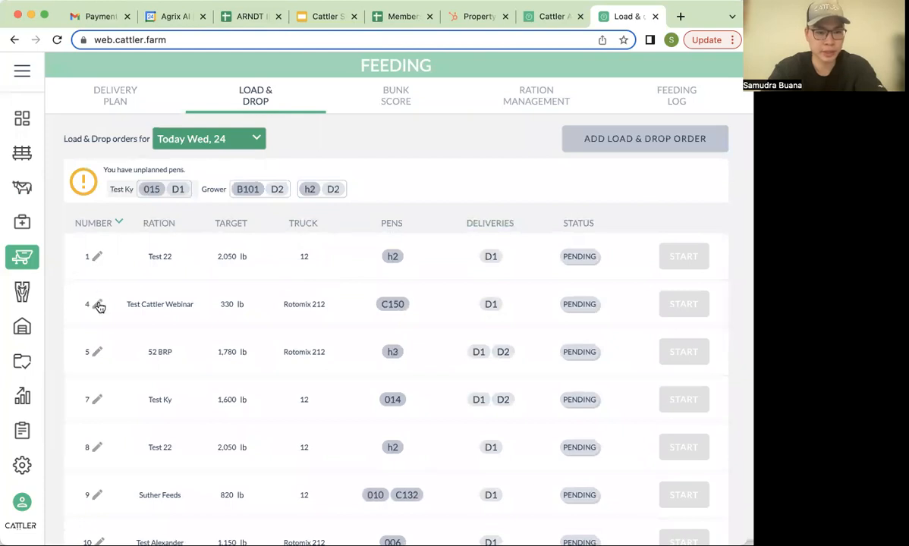
{"action": "scroll", "coordinate": [97, 305], "scroll_direction": "down", "scroll_amount": 2}
{"action": "scroll", "coordinate": [97, 304], "scroll_direction": "up", "scroll_amount": 2}
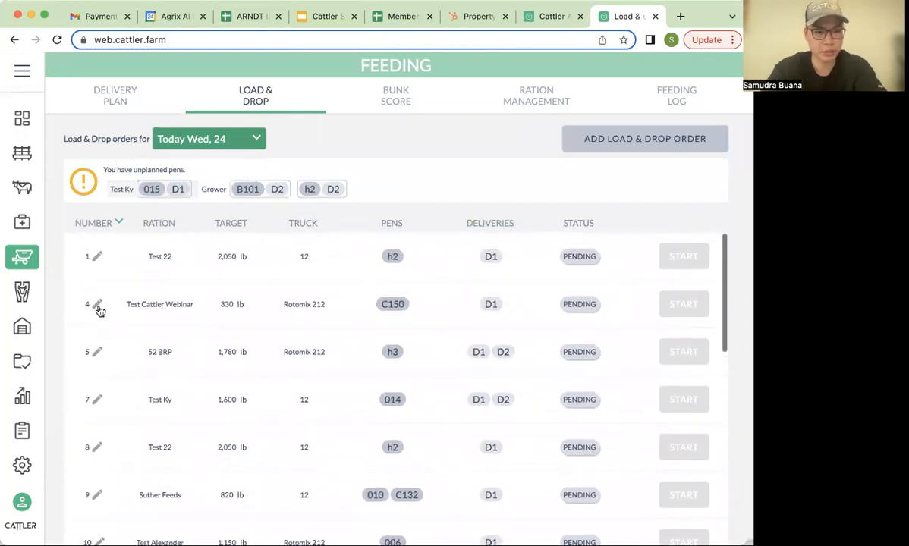
Change the order number of the first Load & Drop order (Test 22, pen h2) to 2
{"action": "left_click", "coordinate": [97, 259]}
{"action": "key", "text": "BackSpace"}
{"action": "type", "text": "10"}
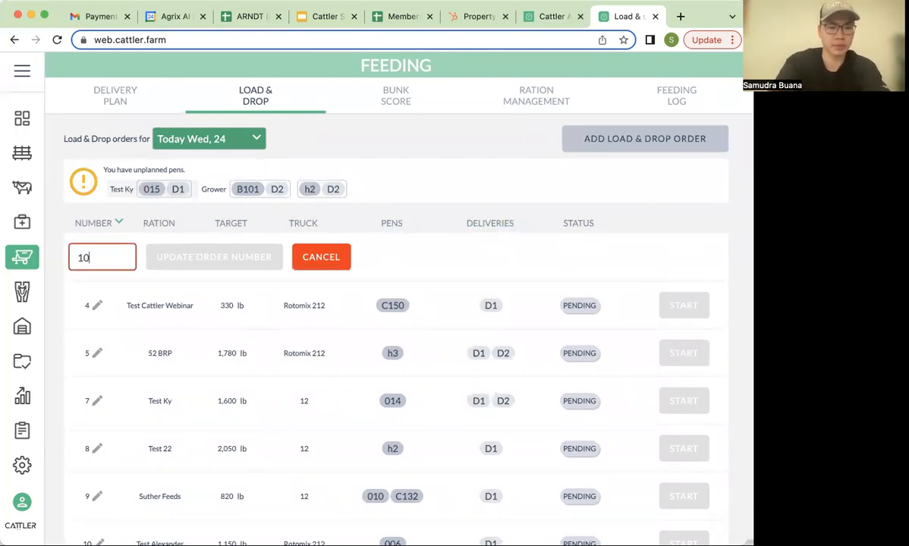
{"action": "key", "text": "BackSpace"}
{"action": "key", "text": "BackSpace"}
{"action": "type", "text": "2"}
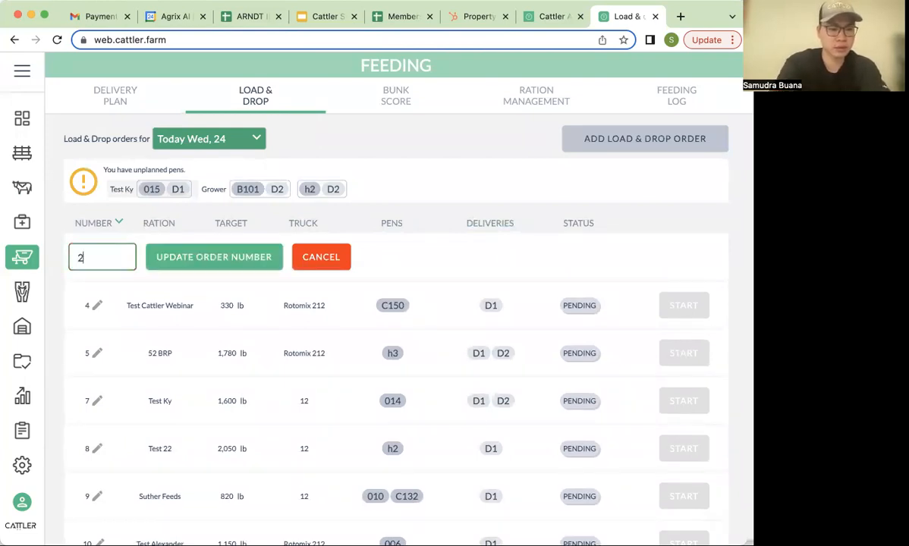
{"action": "left_click", "coordinate": [240, 258]}
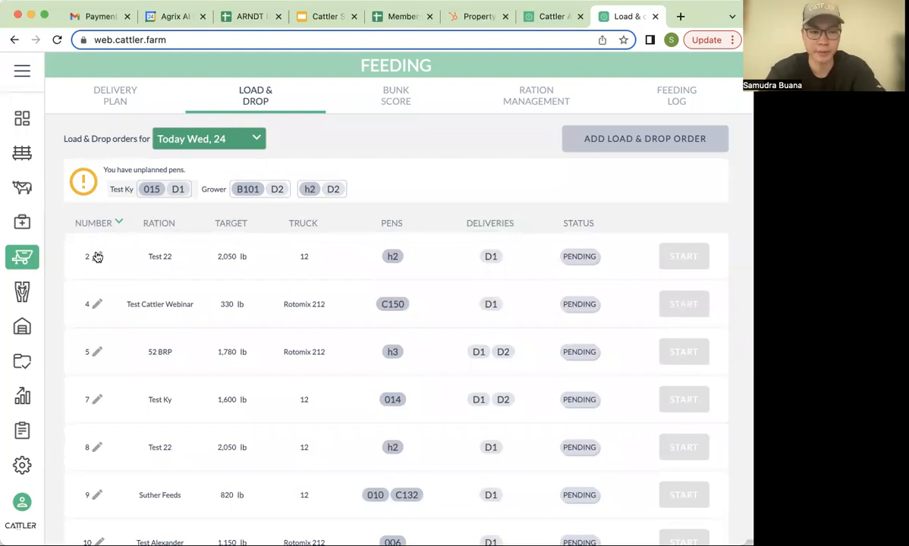
Look through the remaining pending Load & Drop orders and their order numbers
{"action": "scroll", "coordinate": [101, 346], "scroll_direction": "down", "scroll_amount": 4}
{"action": "scroll", "coordinate": [102, 347], "scroll_direction": "up", "scroll_amount": 2}
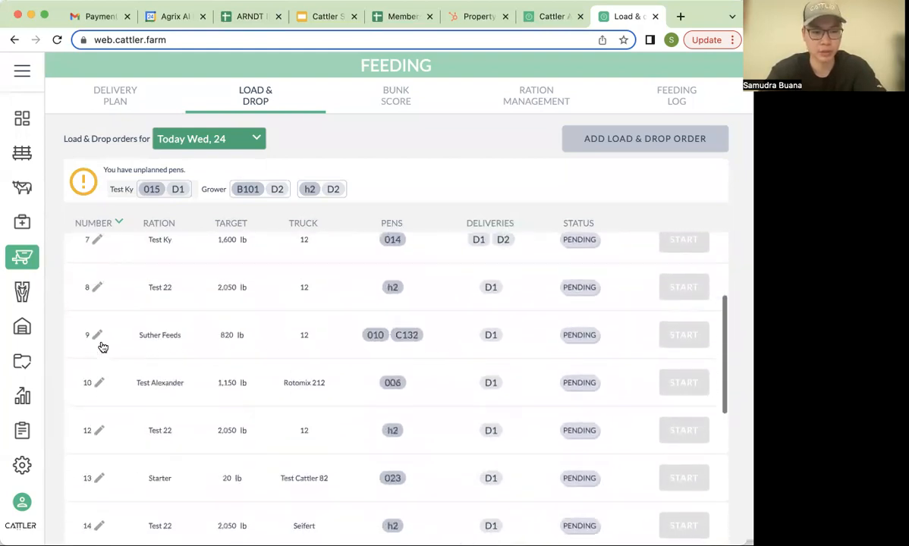
{"action": "scroll", "coordinate": [102, 347], "scroll_direction": "up", "scroll_amount": 2}
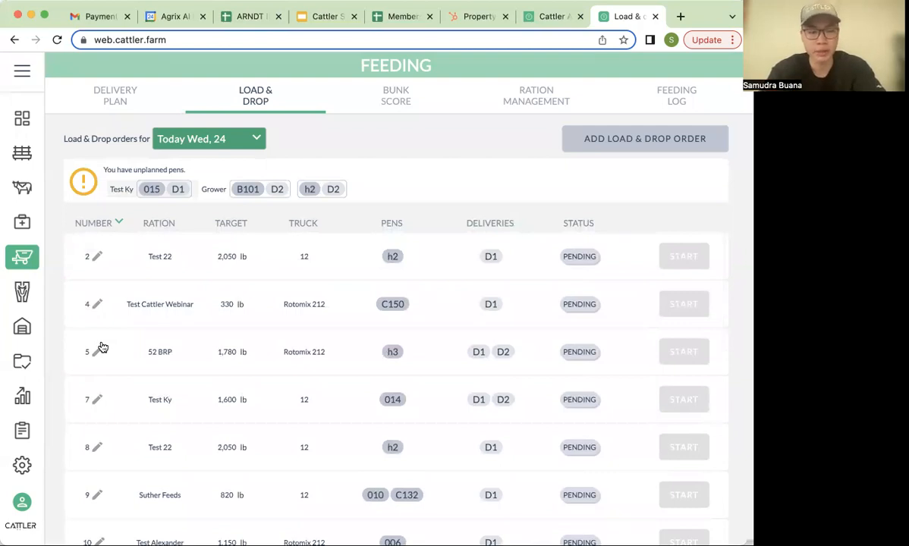
{"action": "scroll", "coordinate": [115, 282], "scroll_direction": "down", "scroll_amount": 2}
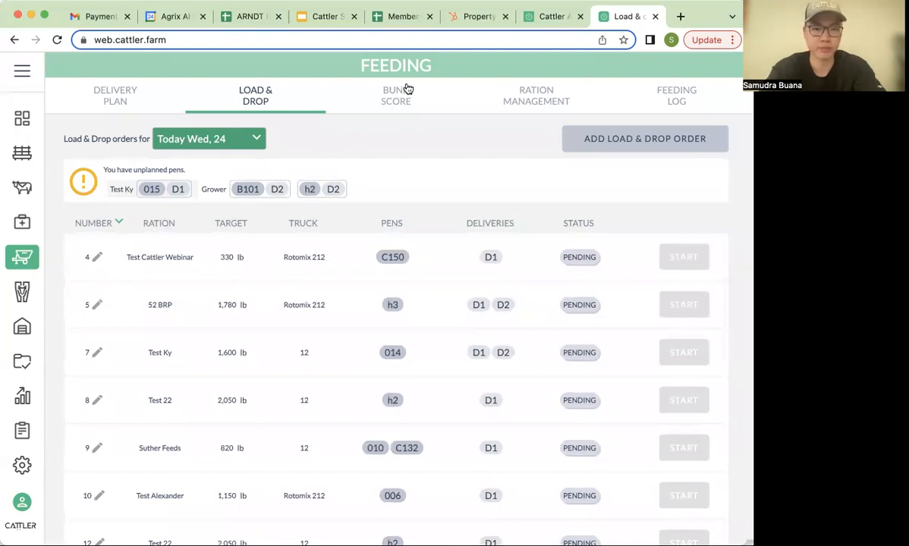
Open the bunk scores, view the score options for pen h2 and pick N/A as today's score
{"action": "left_click", "coordinate": [402, 111]}
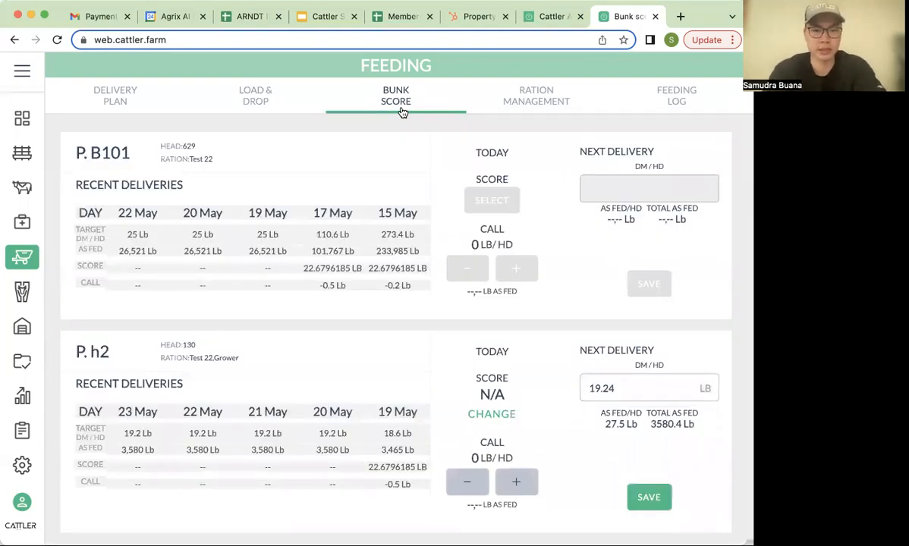
{"action": "scroll", "coordinate": [394, 242], "scroll_direction": "down", "scroll_amount": 5}
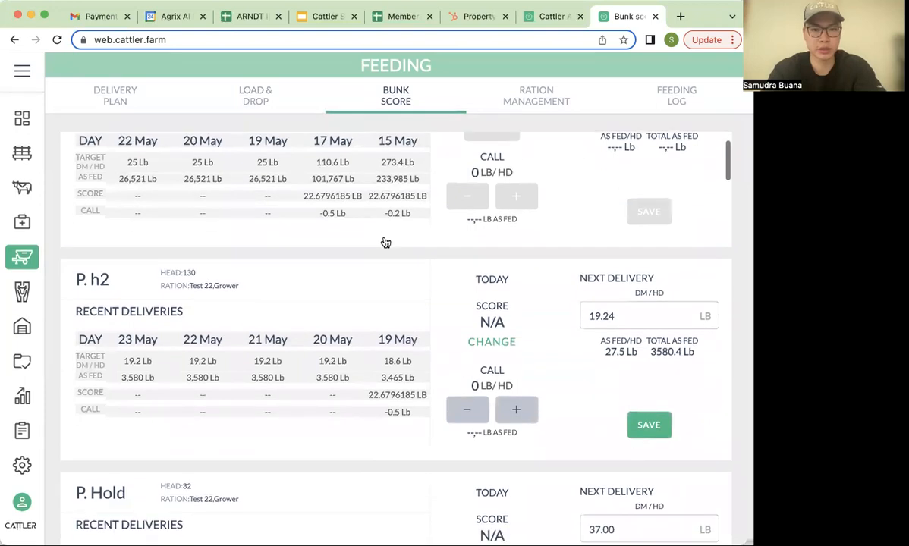
{"action": "scroll", "coordinate": [414, 228], "scroll_direction": "down", "scroll_amount": 1}
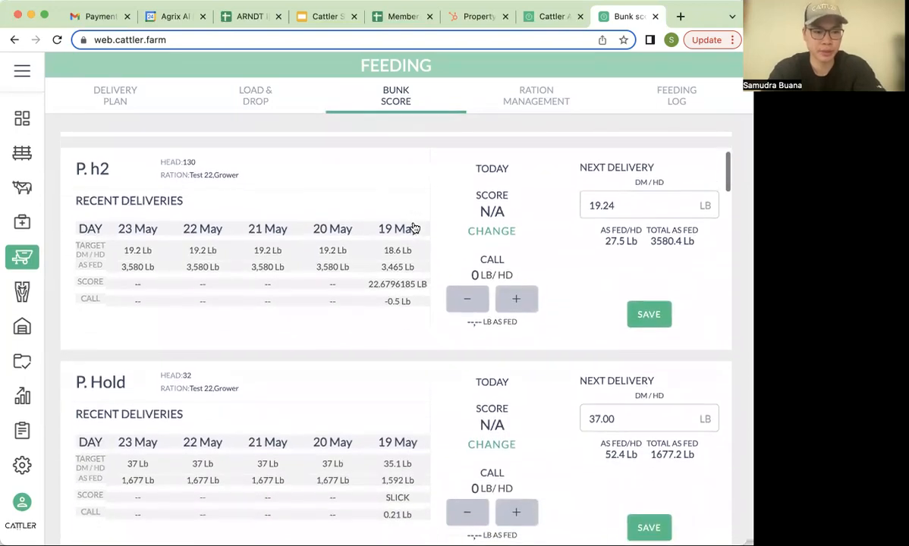
{"action": "left_click", "coordinate": [490, 226]}
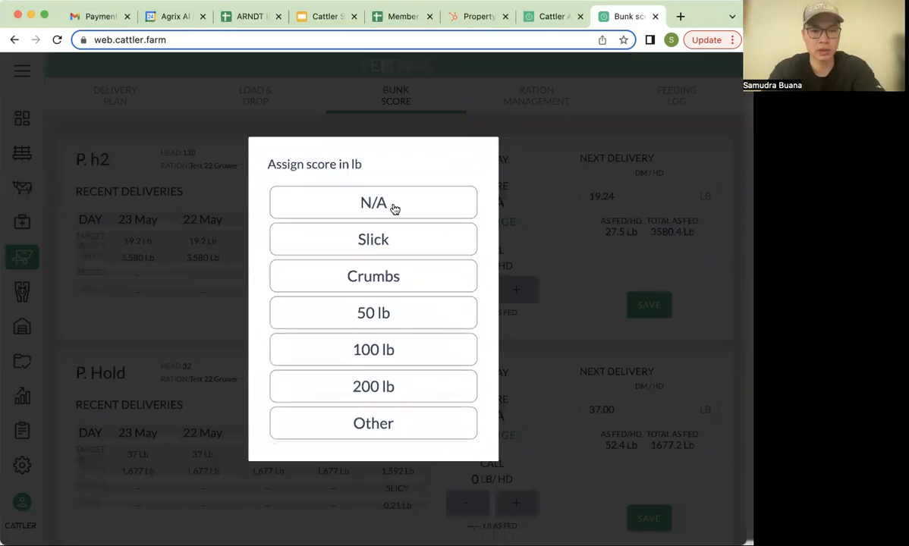
{"action": "left_click", "coordinate": [396, 207]}
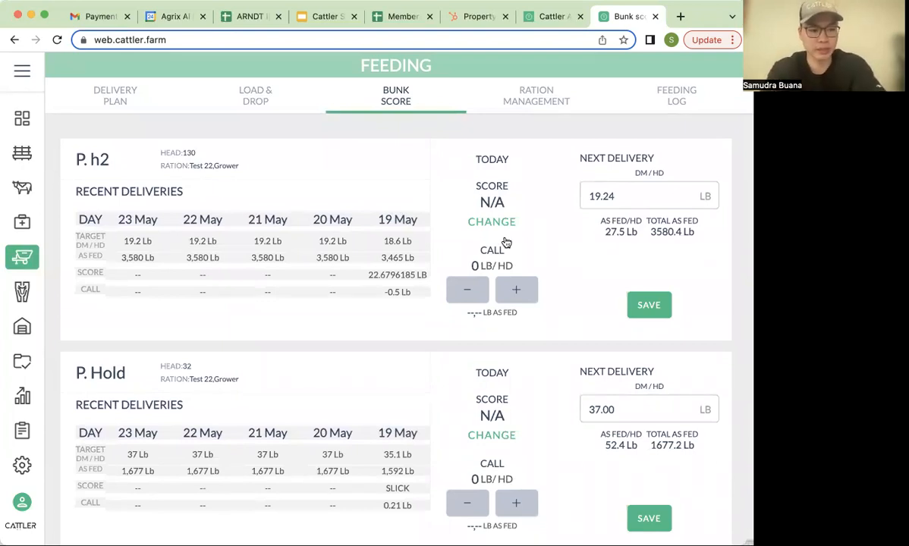
Review pen h2's next delivery amount and the bunk score cards of pens Hold and h3
{"action": "left_click", "coordinate": [628, 203]}
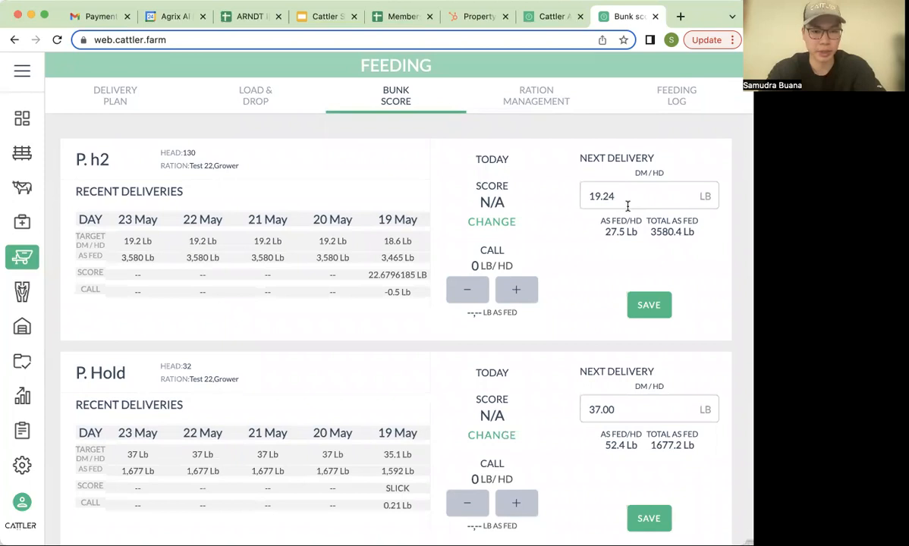
{"action": "scroll", "coordinate": [487, 246], "scroll_direction": "down", "scroll_amount": 2}
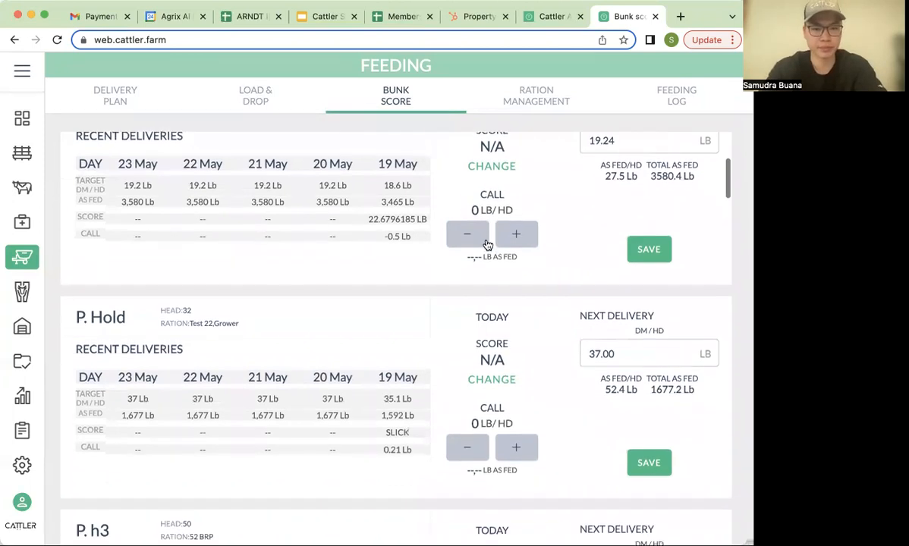
{"action": "scroll", "coordinate": [487, 245], "scroll_direction": "down", "scroll_amount": 5}
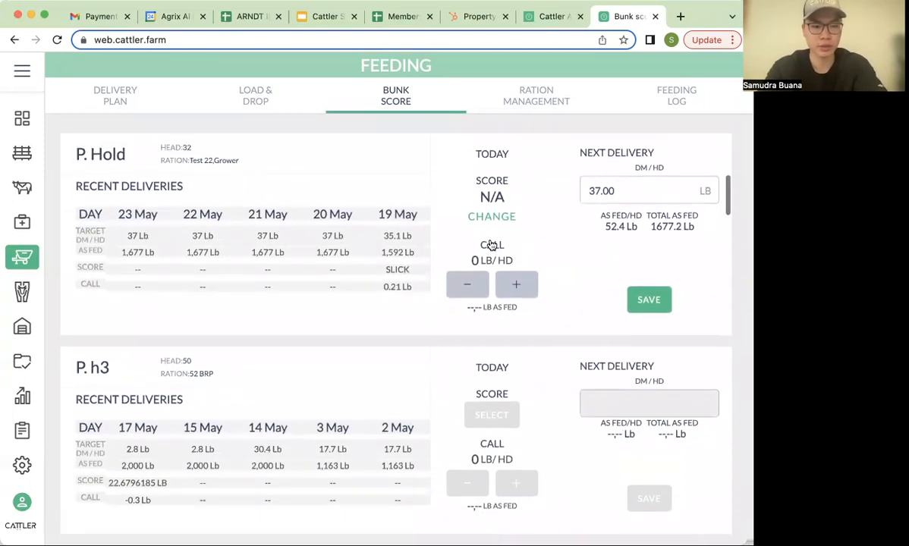
Open the feedyard infrastructure settings to view the list of feeding pens
{"action": "left_click", "coordinate": [21, 467]}
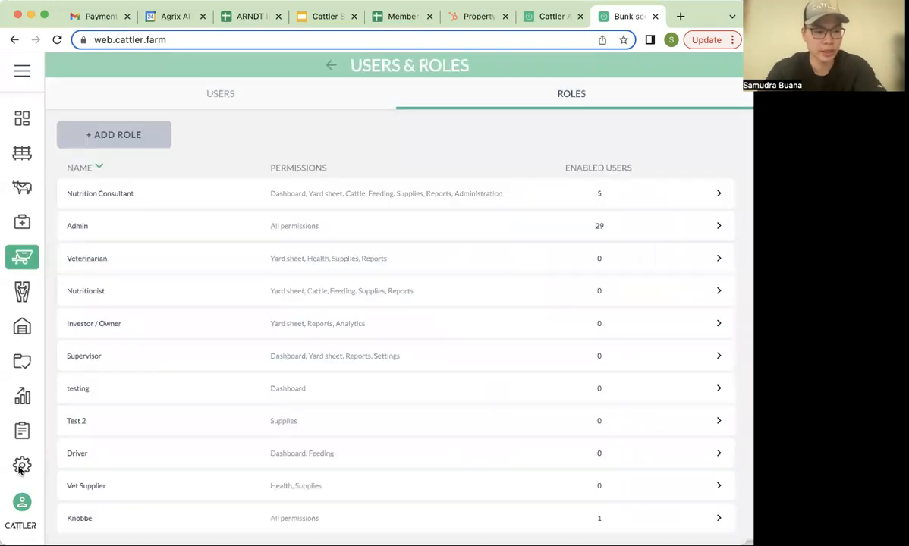
{"action": "left_click", "coordinate": [362, 70]}
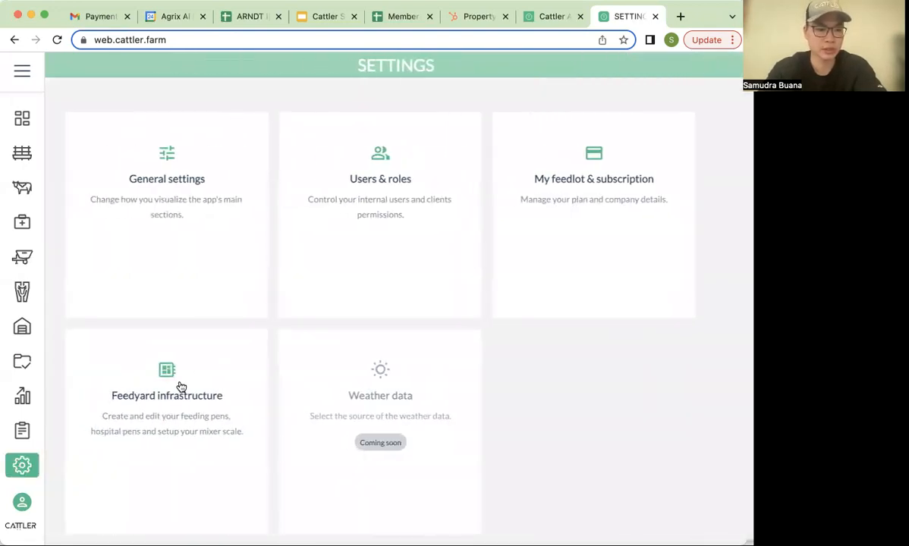
{"action": "left_click", "coordinate": [180, 387]}
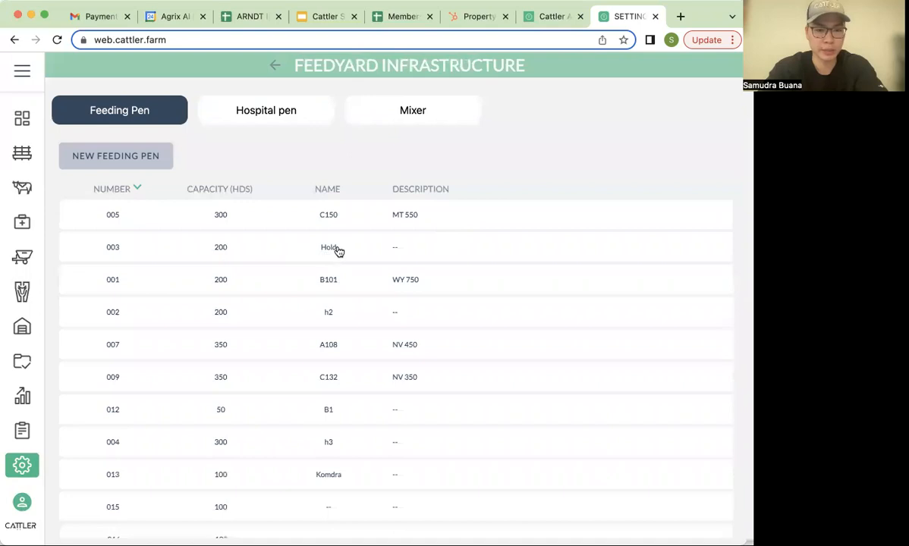
Try to rename feeding pen 002 (h2) as Hold and save the change
{"action": "left_click", "coordinate": [328, 314]}
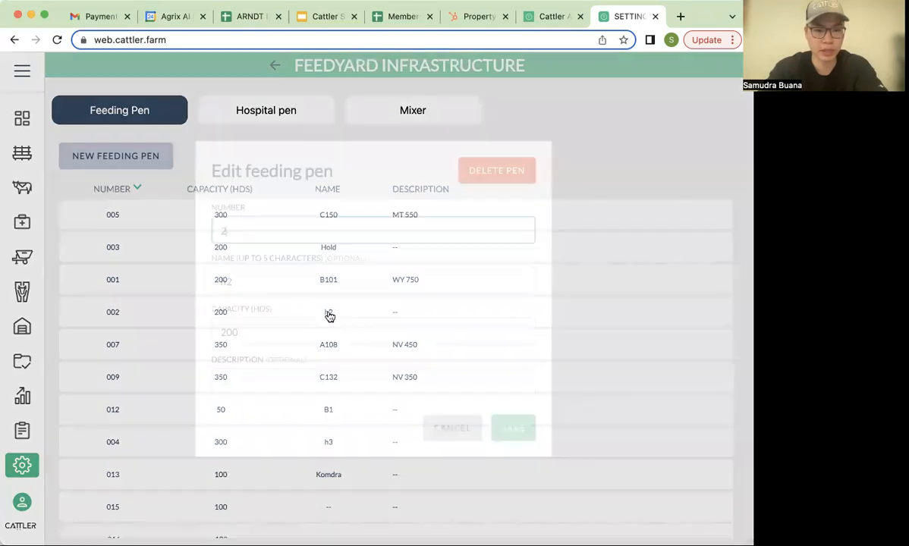
{"action": "key", "text": "Tab"}
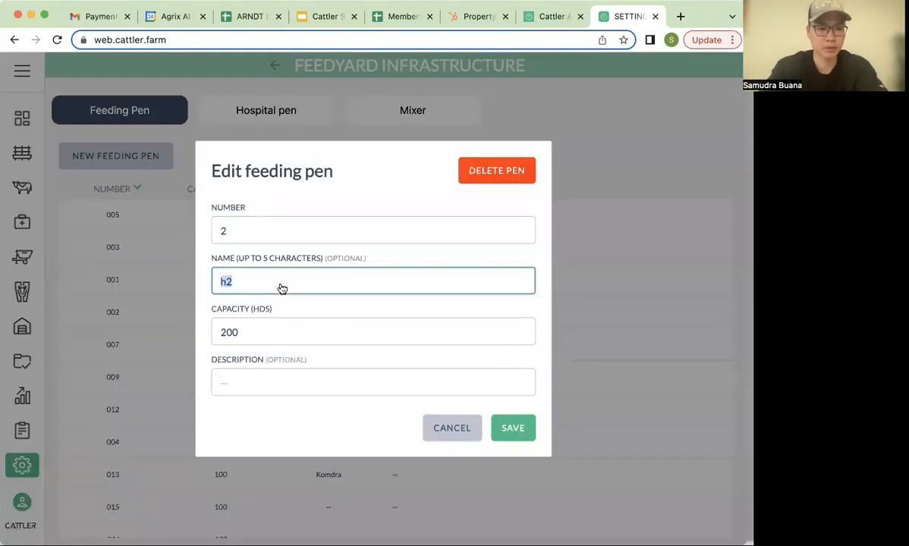
{"action": "type", "text": "Hold"}
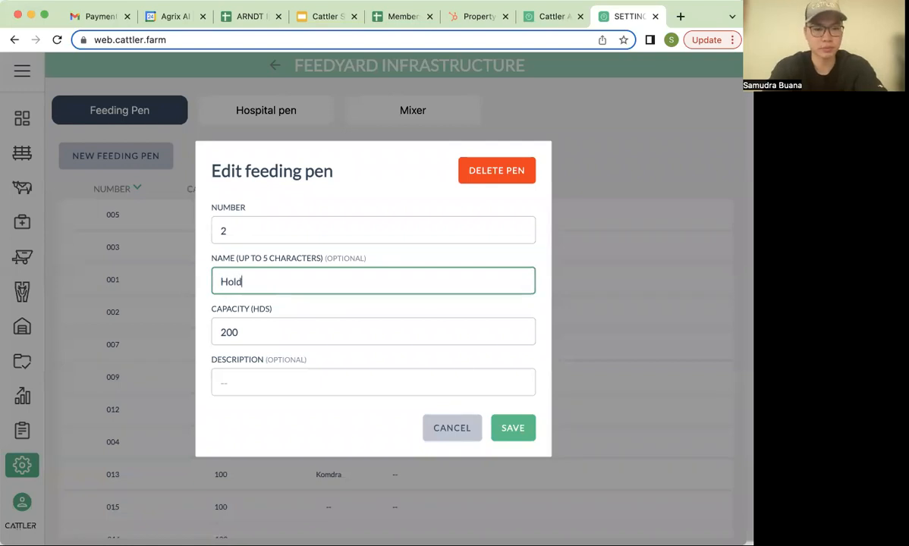
{"action": "left_click", "coordinate": [522, 428]}
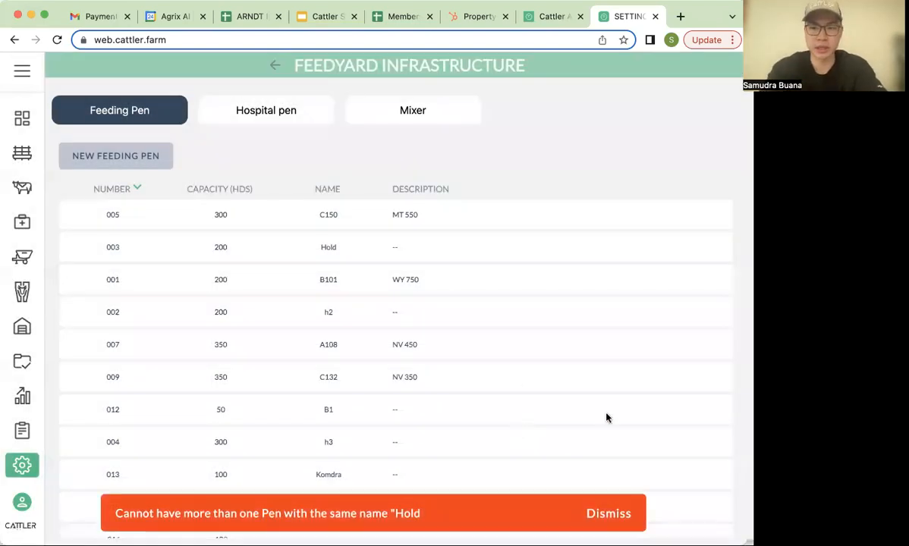
{"action": "left_click", "coordinate": [610, 514]}
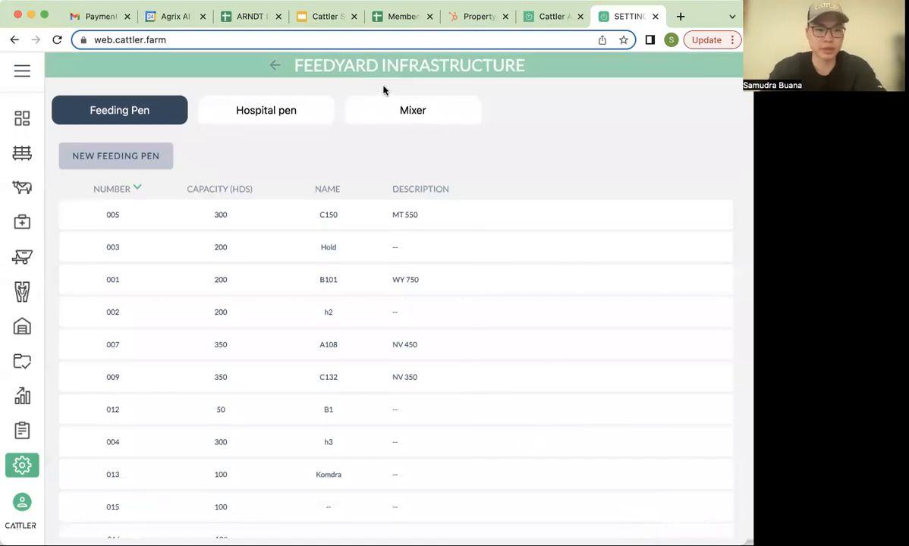
Open the users and roles settings, start a new user invitation and choose the Internal user type to view its form
{"action": "left_click", "coordinate": [399, 65]}
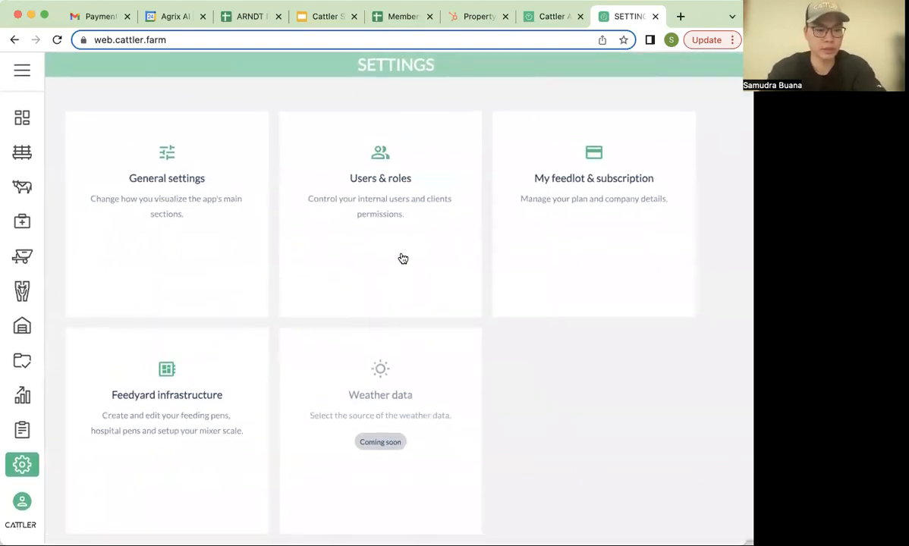
{"action": "left_click", "coordinate": [396, 196]}
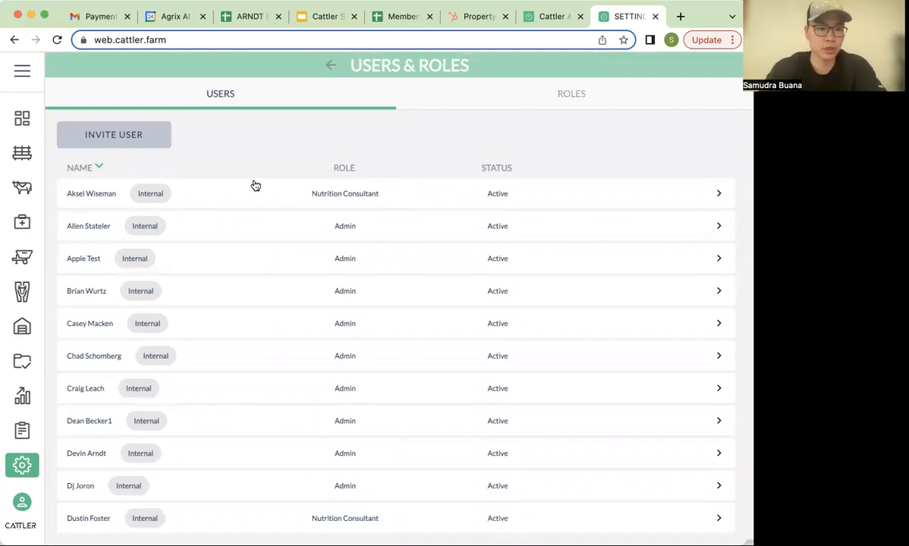
{"action": "left_click", "coordinate": [124, 137]}
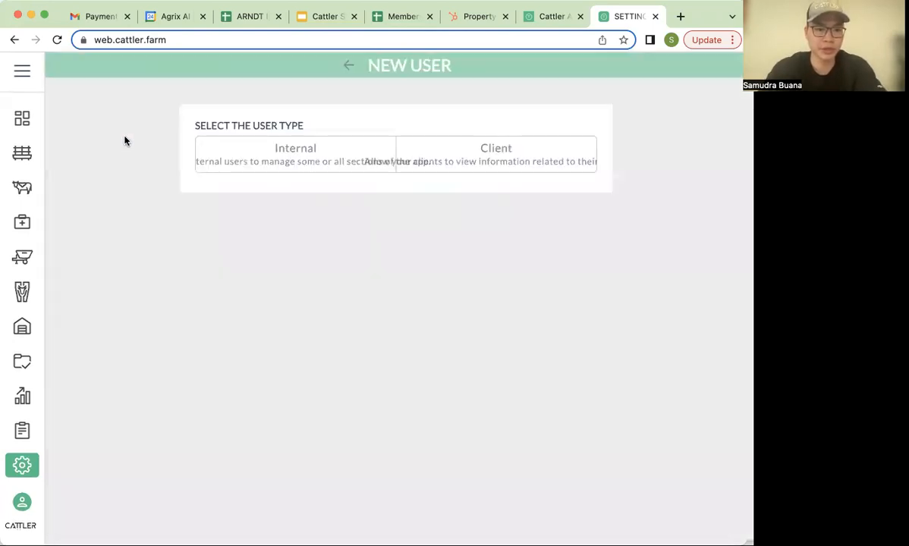
{"action": "left_click", "coordinate": [299, 160]}
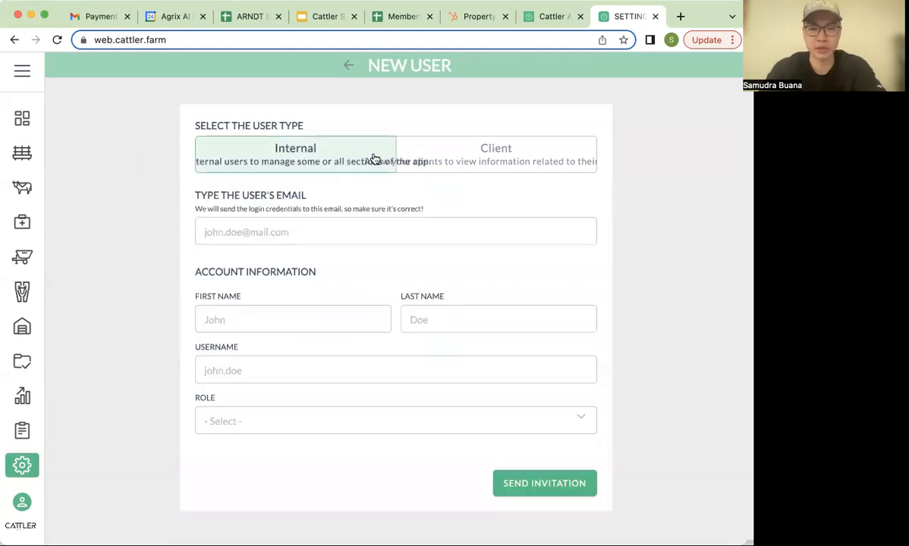
Switch the new user's type to Client and assign the first listed cattle owner to the invitation
{"action": "left_click", "coordinate": [475, 165]}
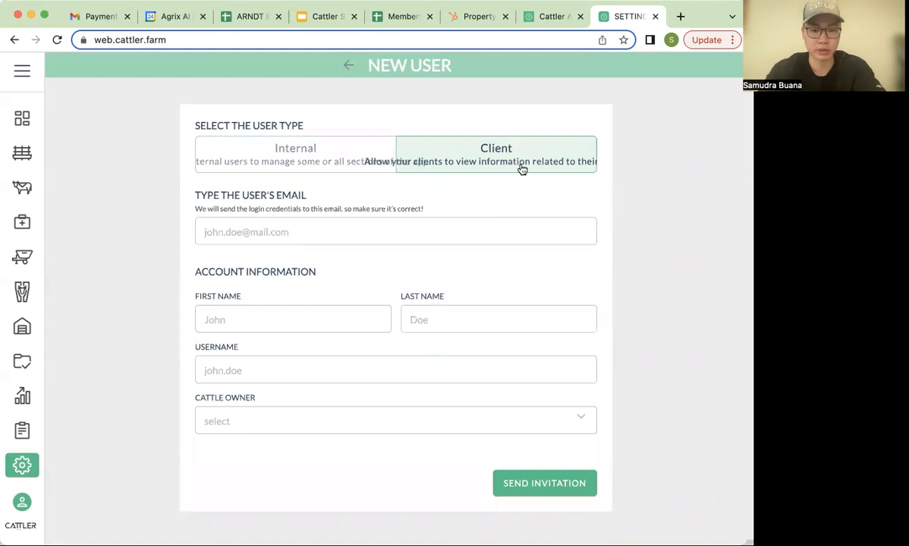
{"action": "left_click", "coordinate": [469, 419]}
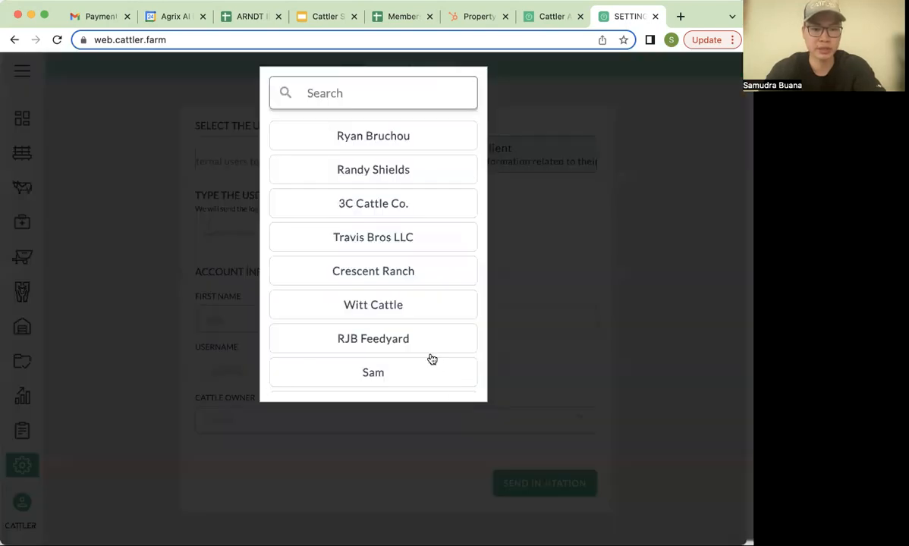
{"action": "left_click", "coordinate": [410, 144]}
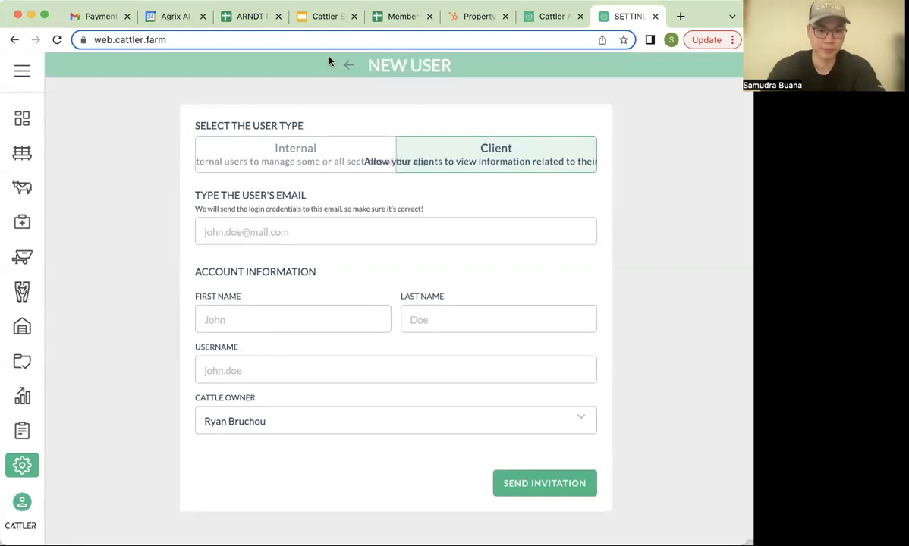
Leave the invitation unsent and return to the list of users to review their roles and statuses
{"action": "left_click", "coordinate": [396, 67]}
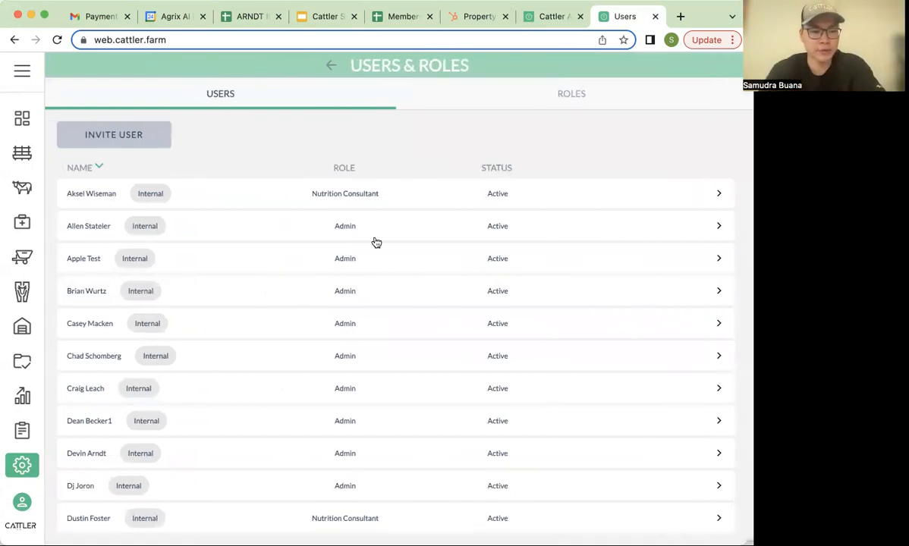
{"action": "scroll", "coordinate": [373, 261], "scroll_direction": "down", "scroll_amount": 1}
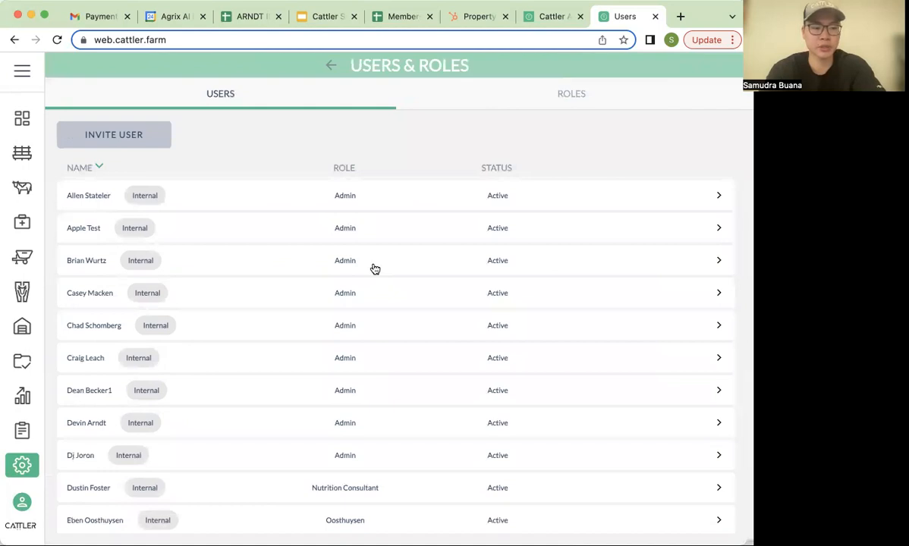
{"action": "scroll", "coordinate": [374, 270], "scroll_direction": "down", "scroll_amount": 1}
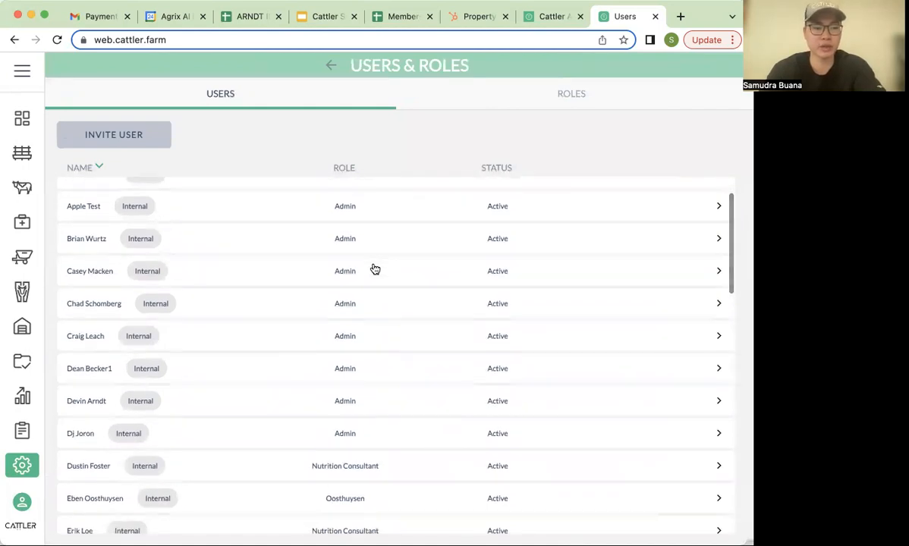